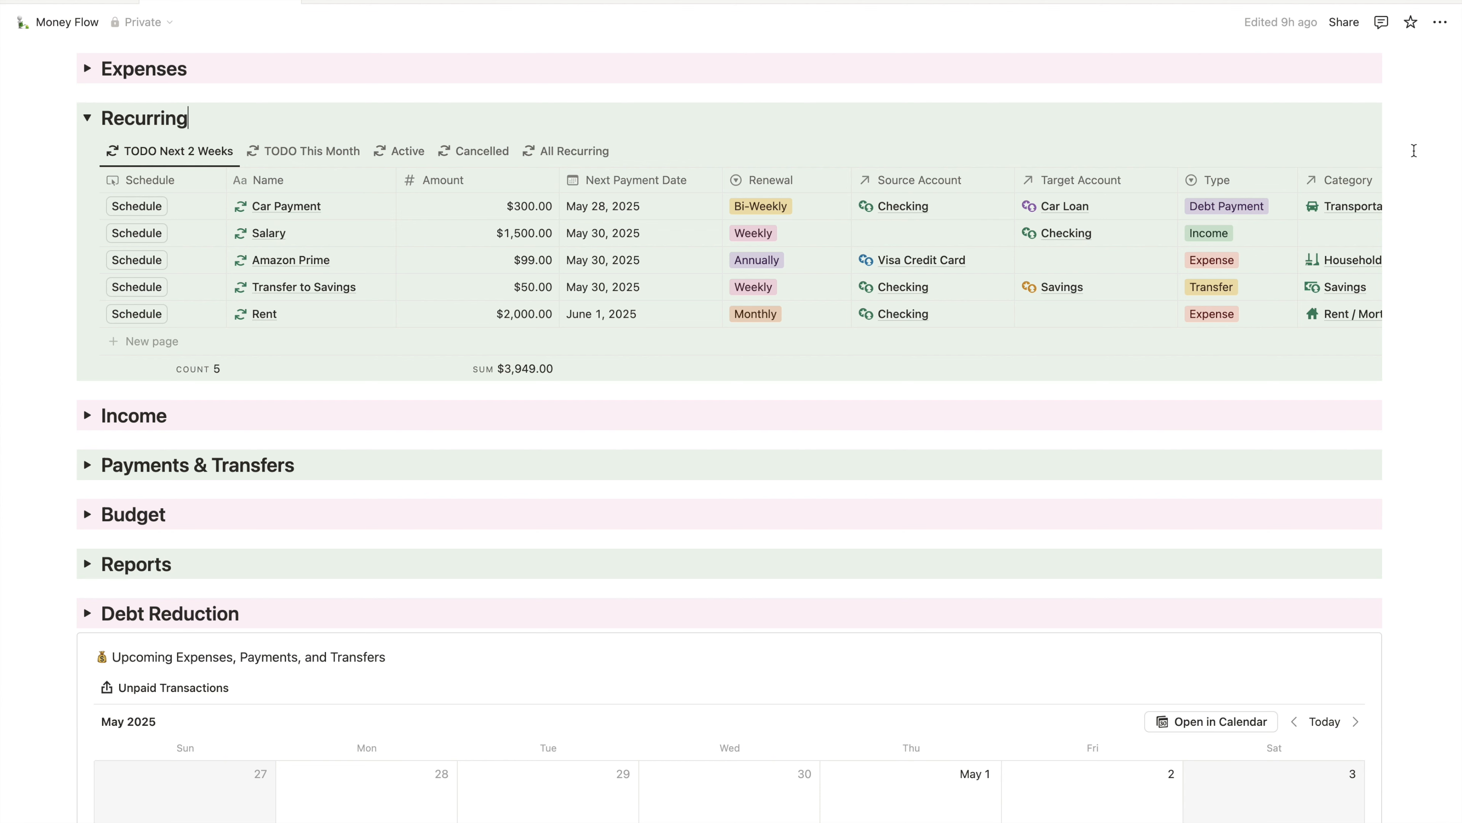
- Add a new Recurring entry titled 'iFit' and open its page
mouse_move(1319, 152)
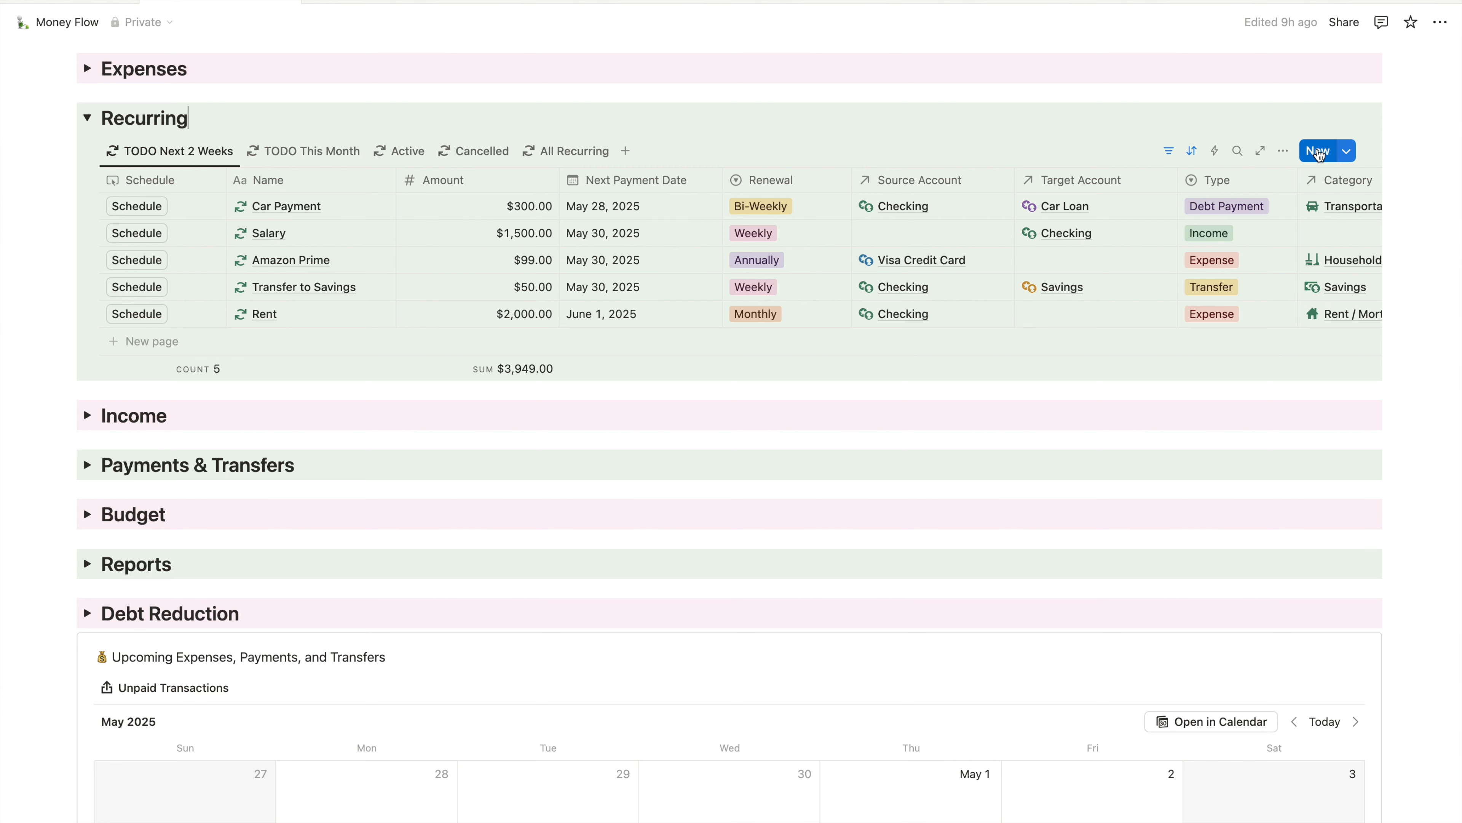
click(1318, 153)
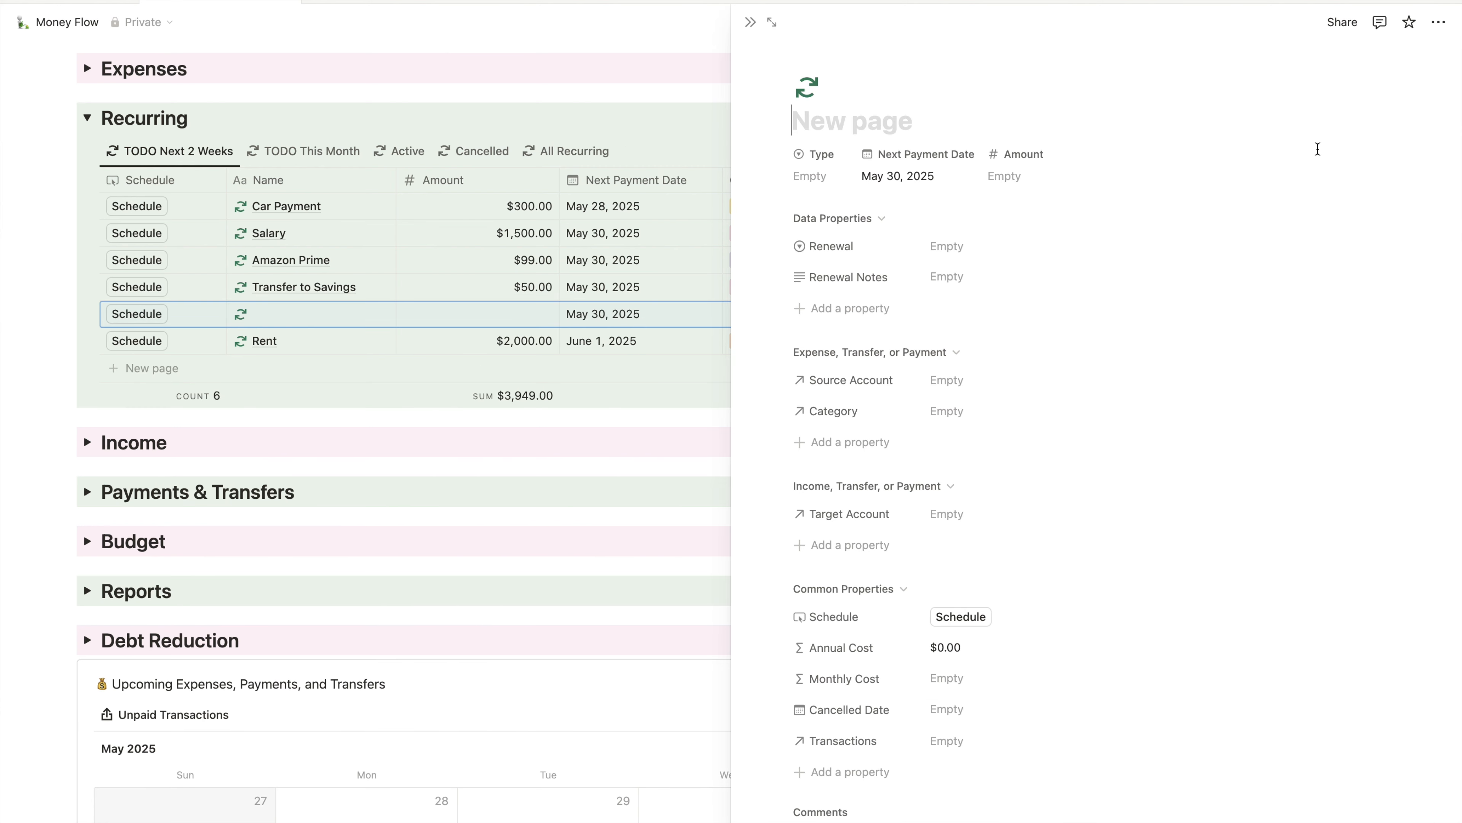
text(iFit)
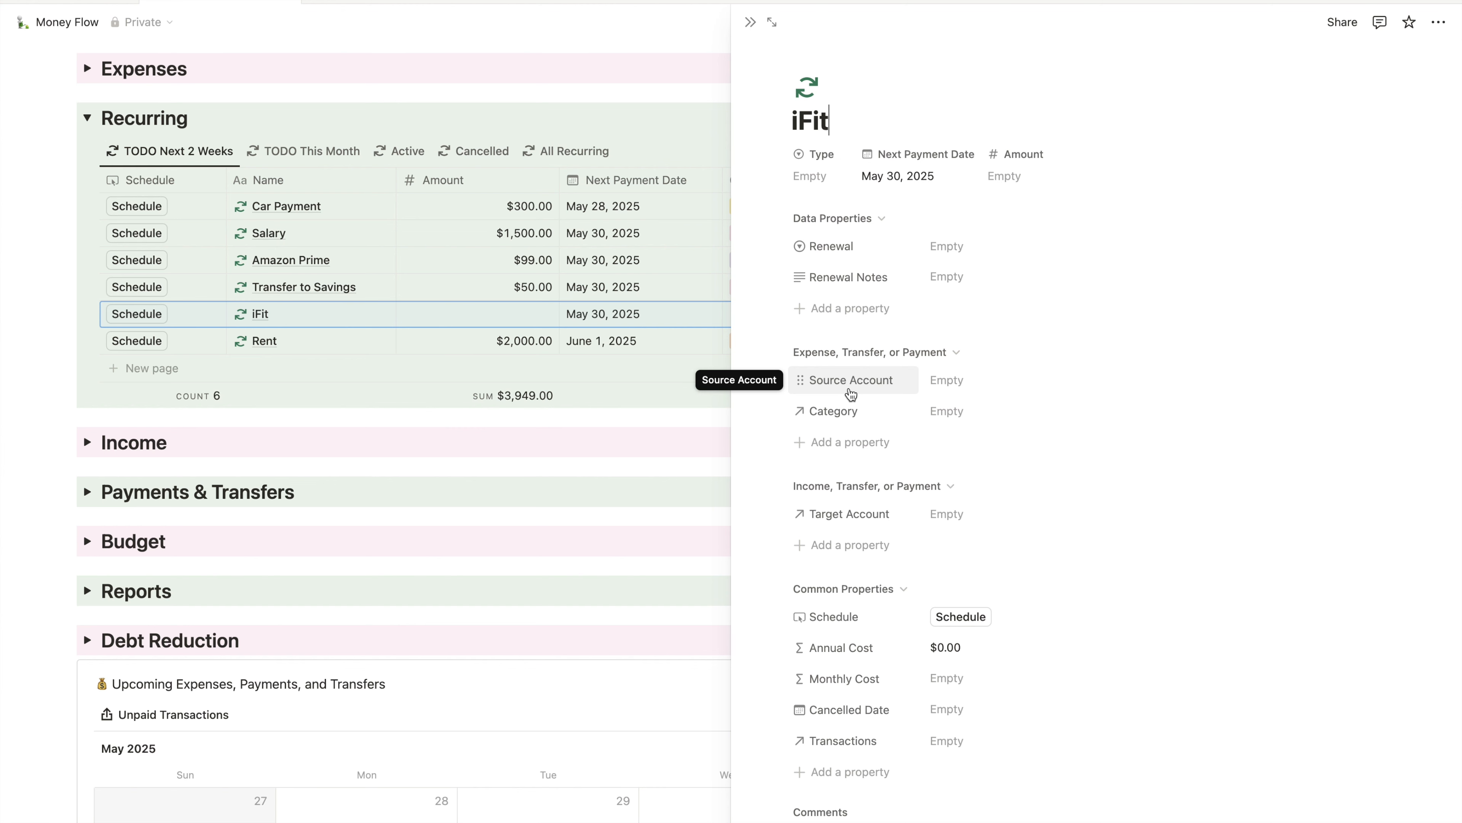
scroll(1093, 294, down, 1)
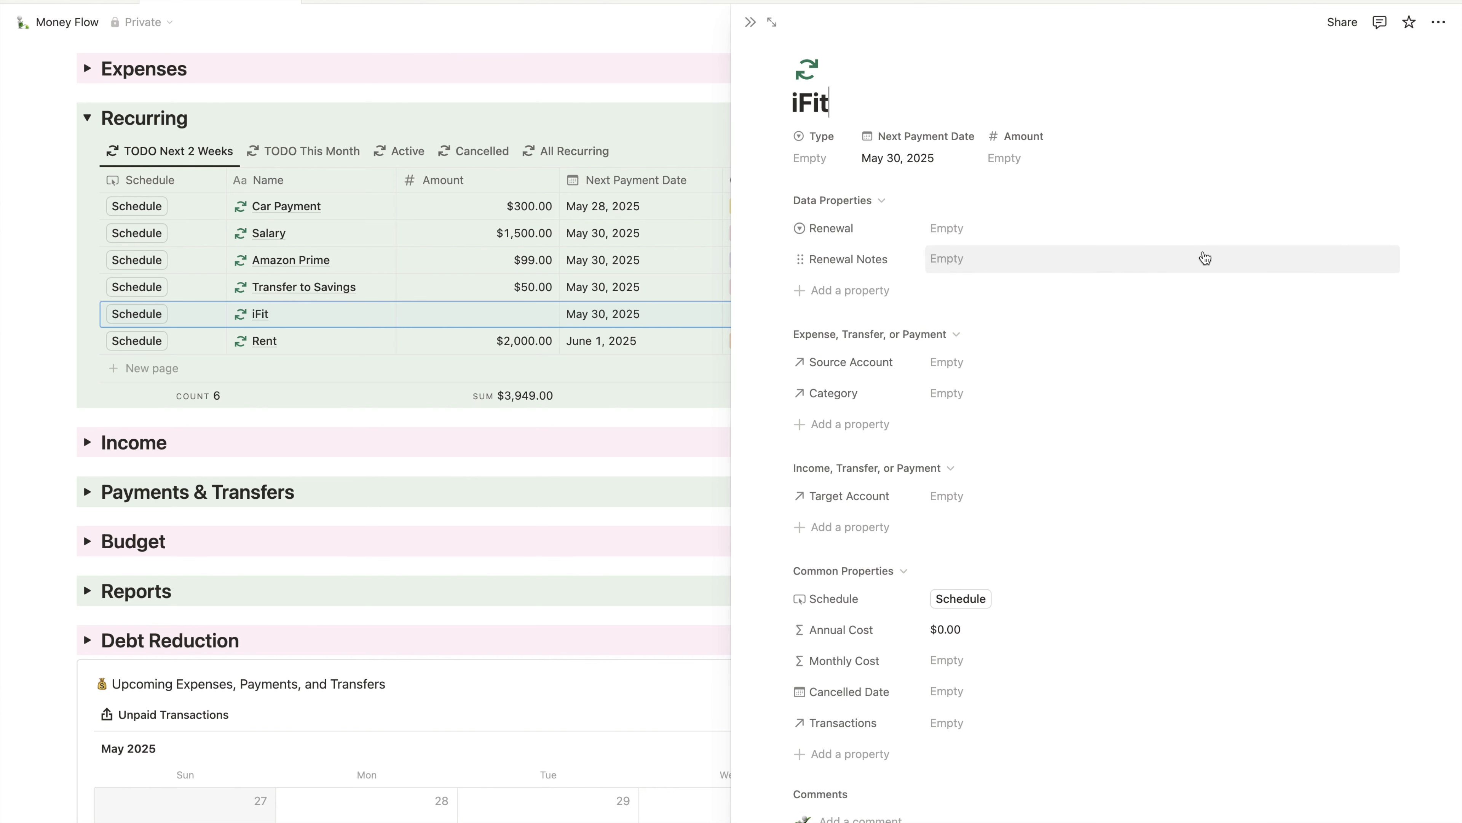
- Set iFit's Type to Expense and its next payment date to May 31, 2025
click(818, 158)
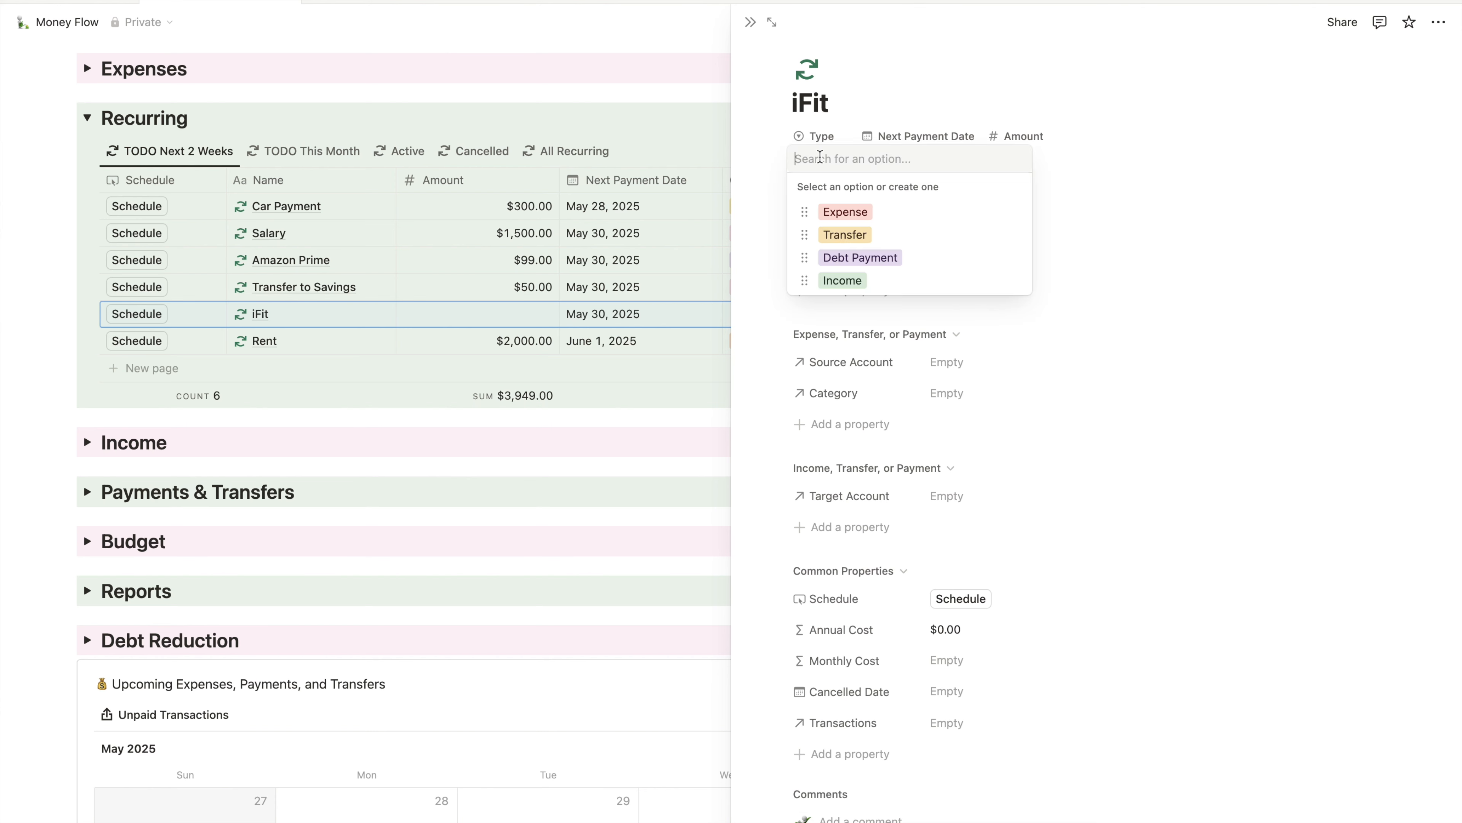
click(834, 211)
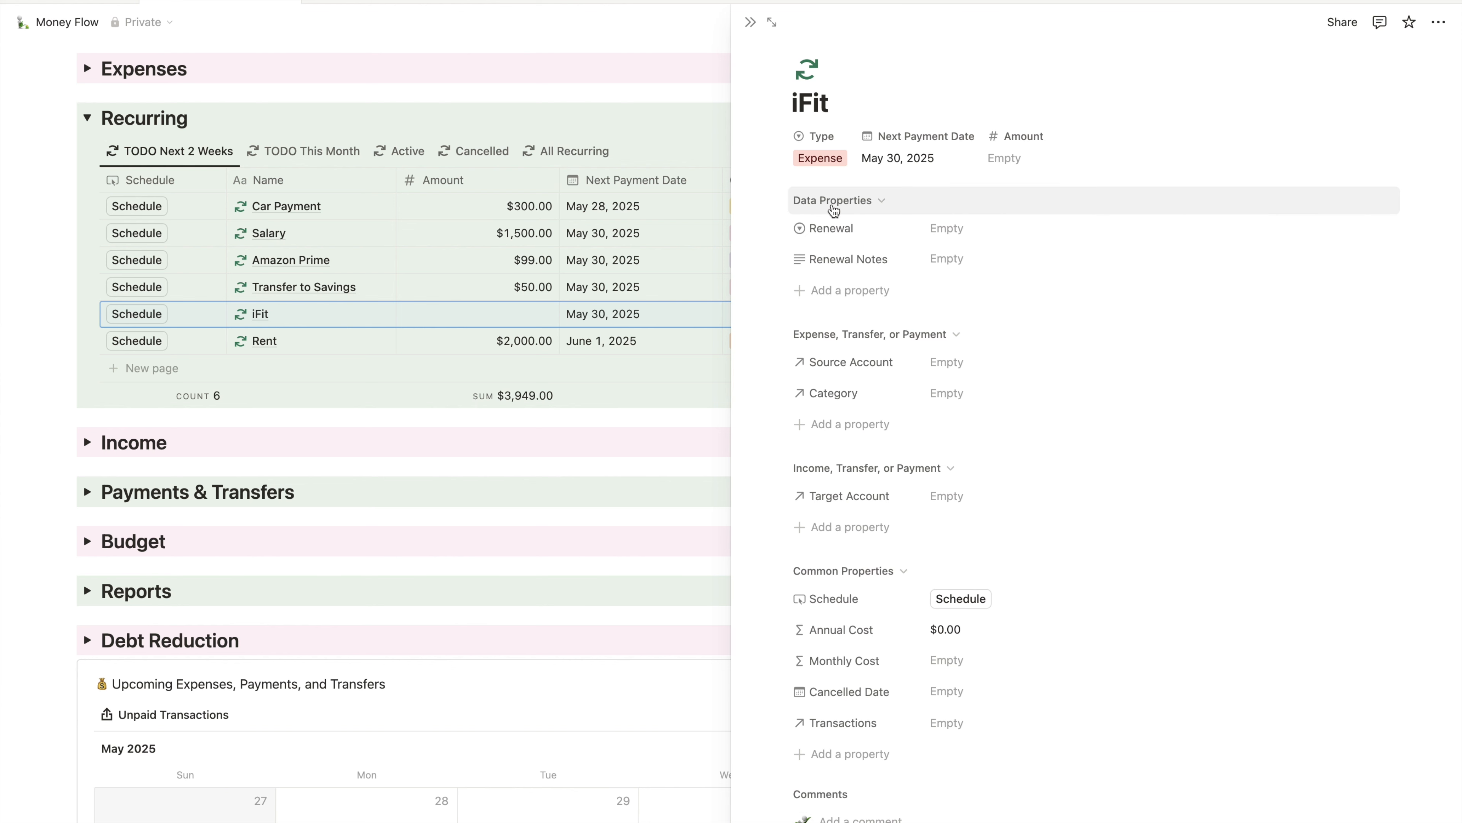
click(913, 159)
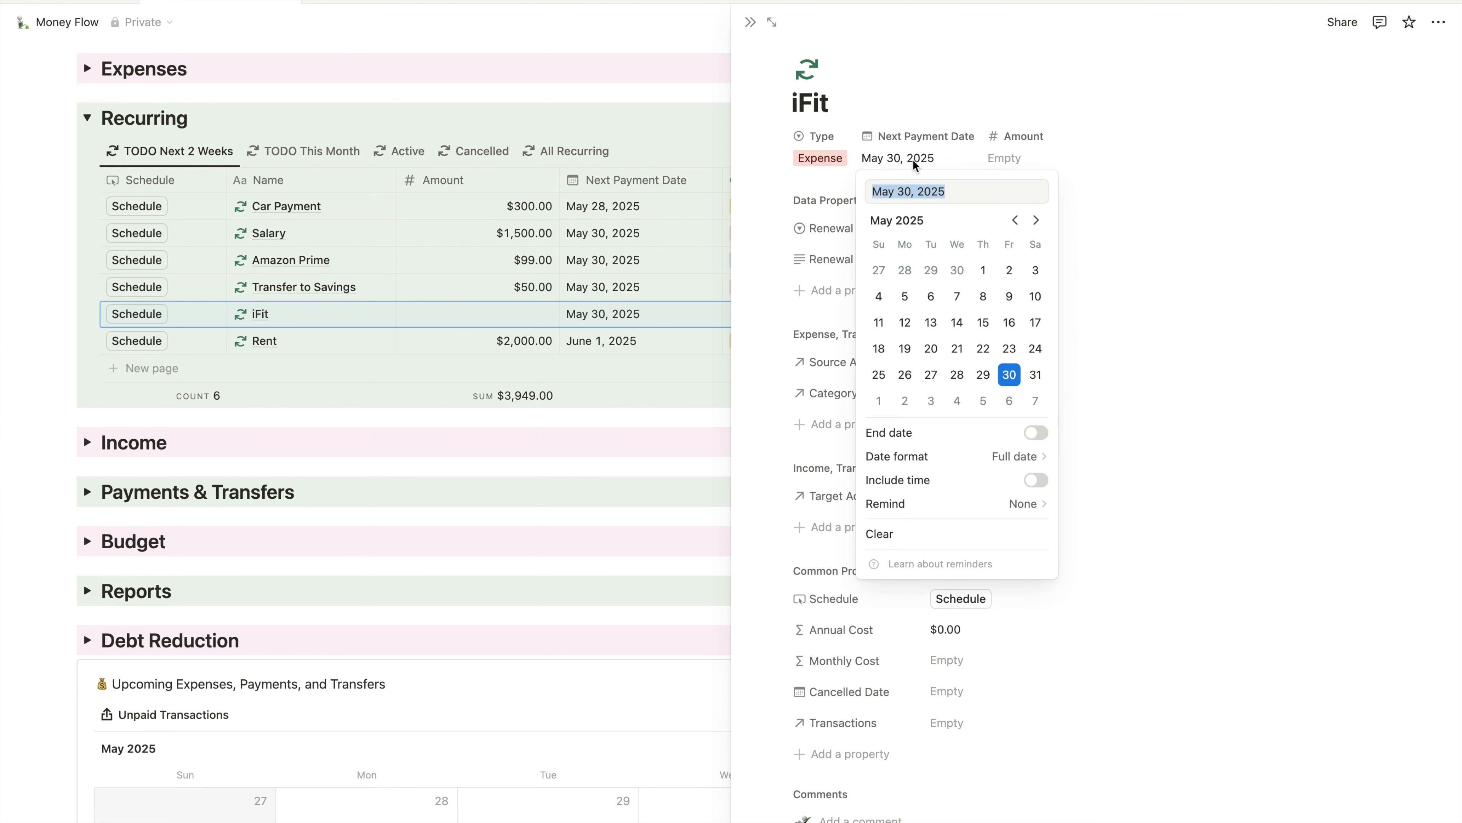
click(1030, 375)
click(1014, 159)
- Enter a $15.00 amount and set Renewal to Monthly
click(1014, 159)
text(15)
click(1087, 83)
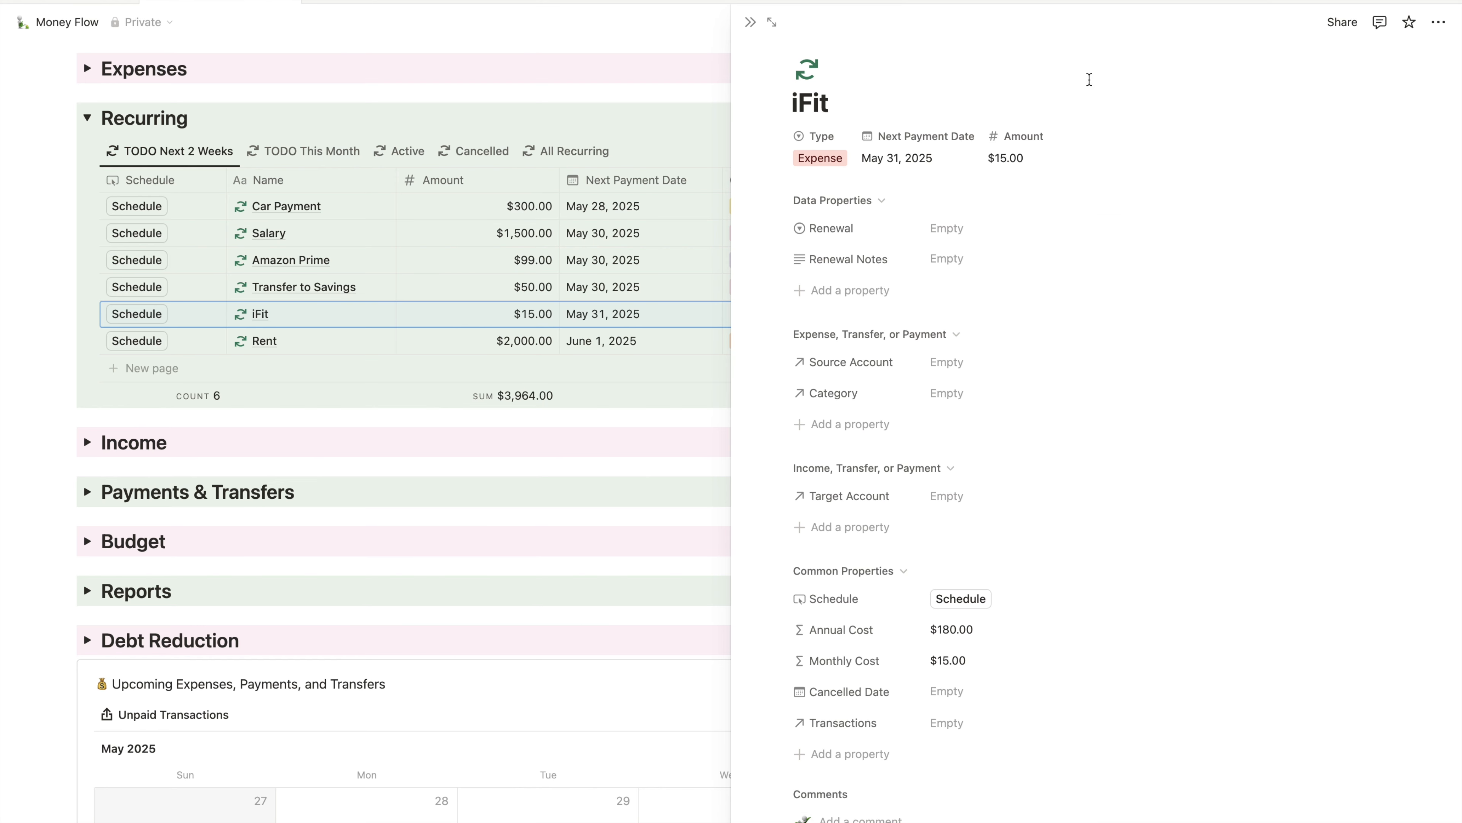
click(946, 232)
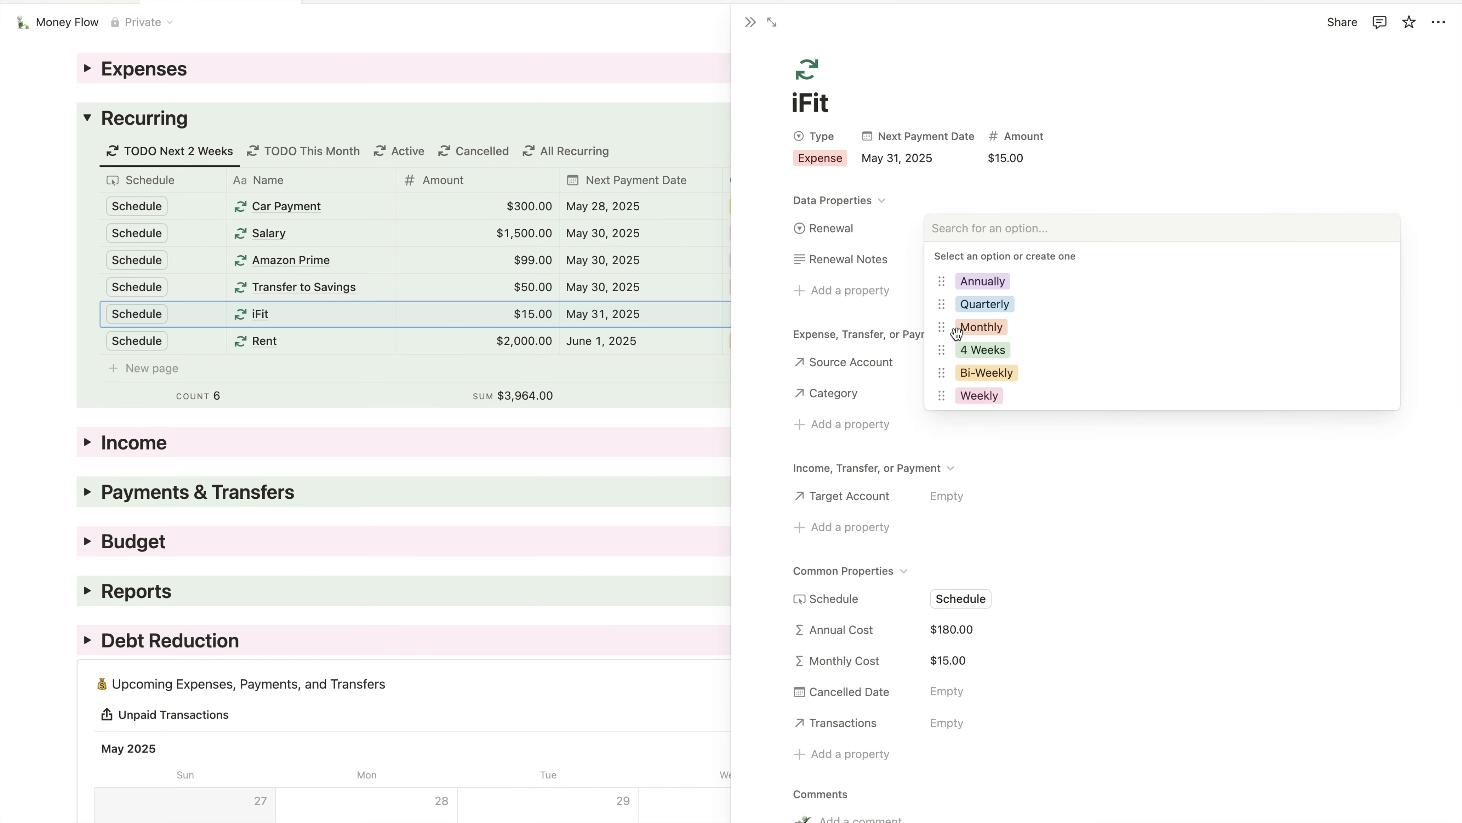
click(982, 327)
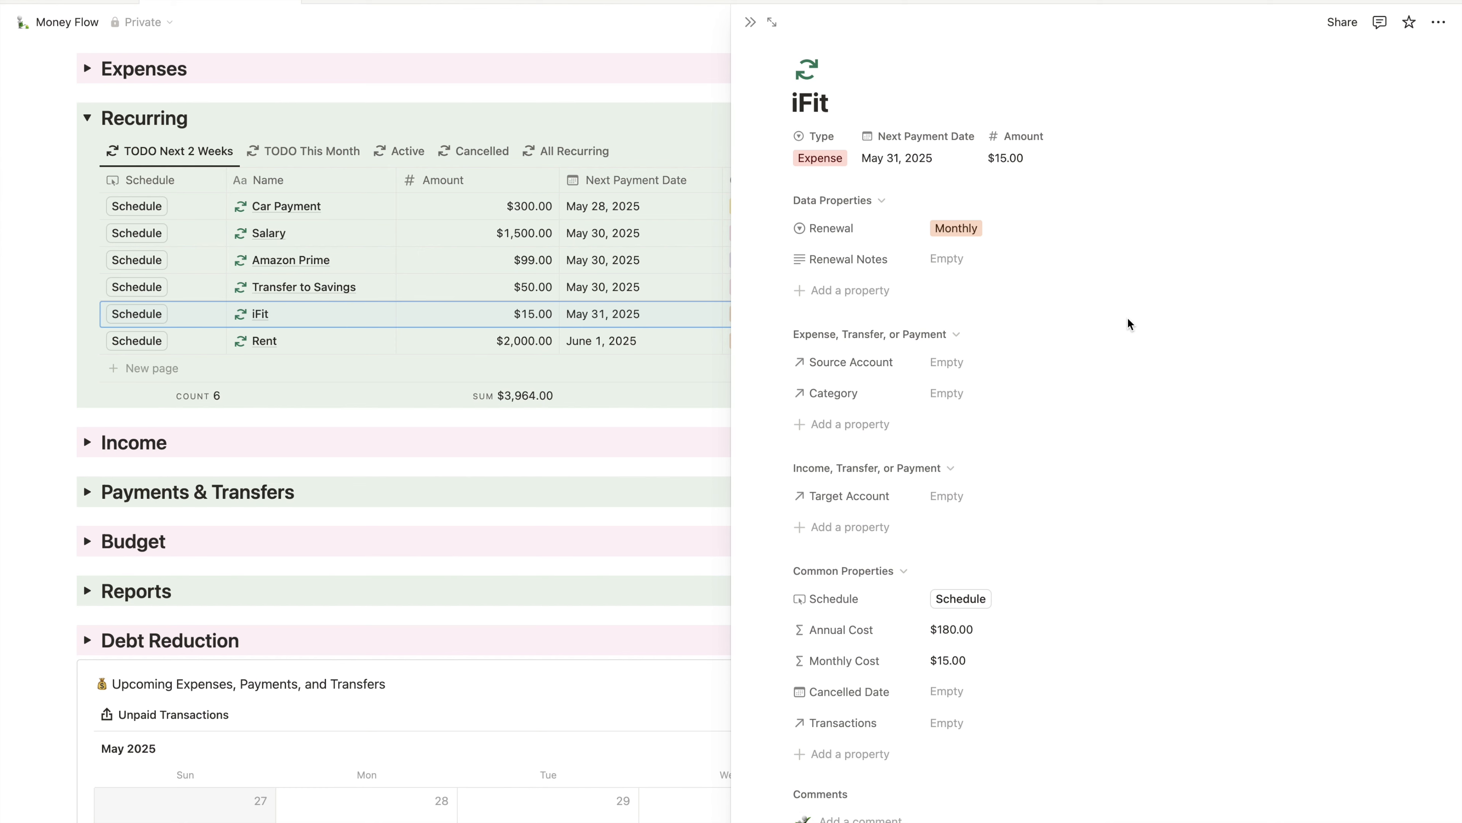
- Set iFit's Source Account to AMEX Credit Card
click(998, 363)
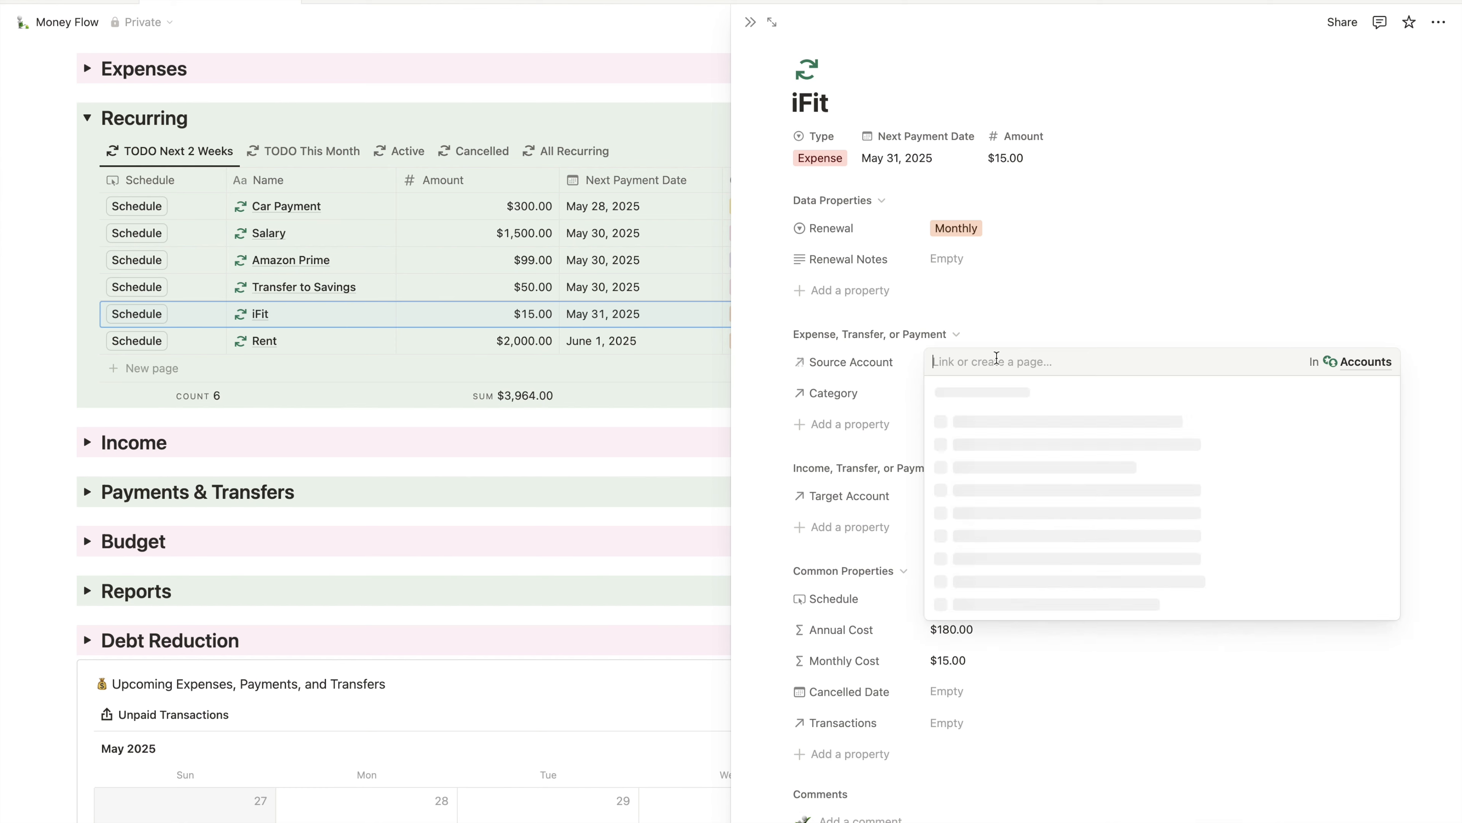
click(1016, 449)
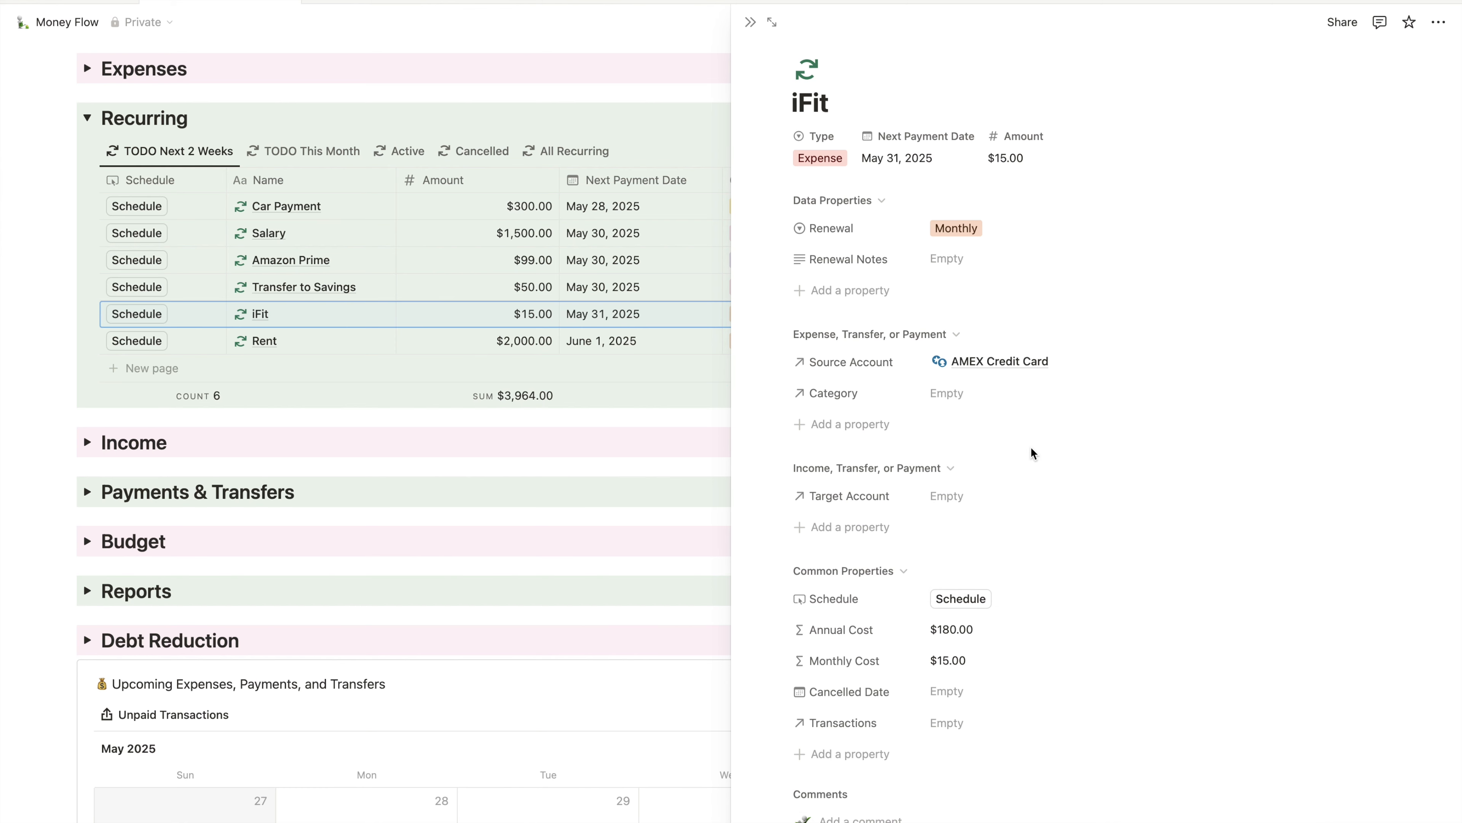
scroll(1084, 298, down, 2)
- Link iFit to the Health & Fitness category by searching 'fitness'
click(1003, 316)
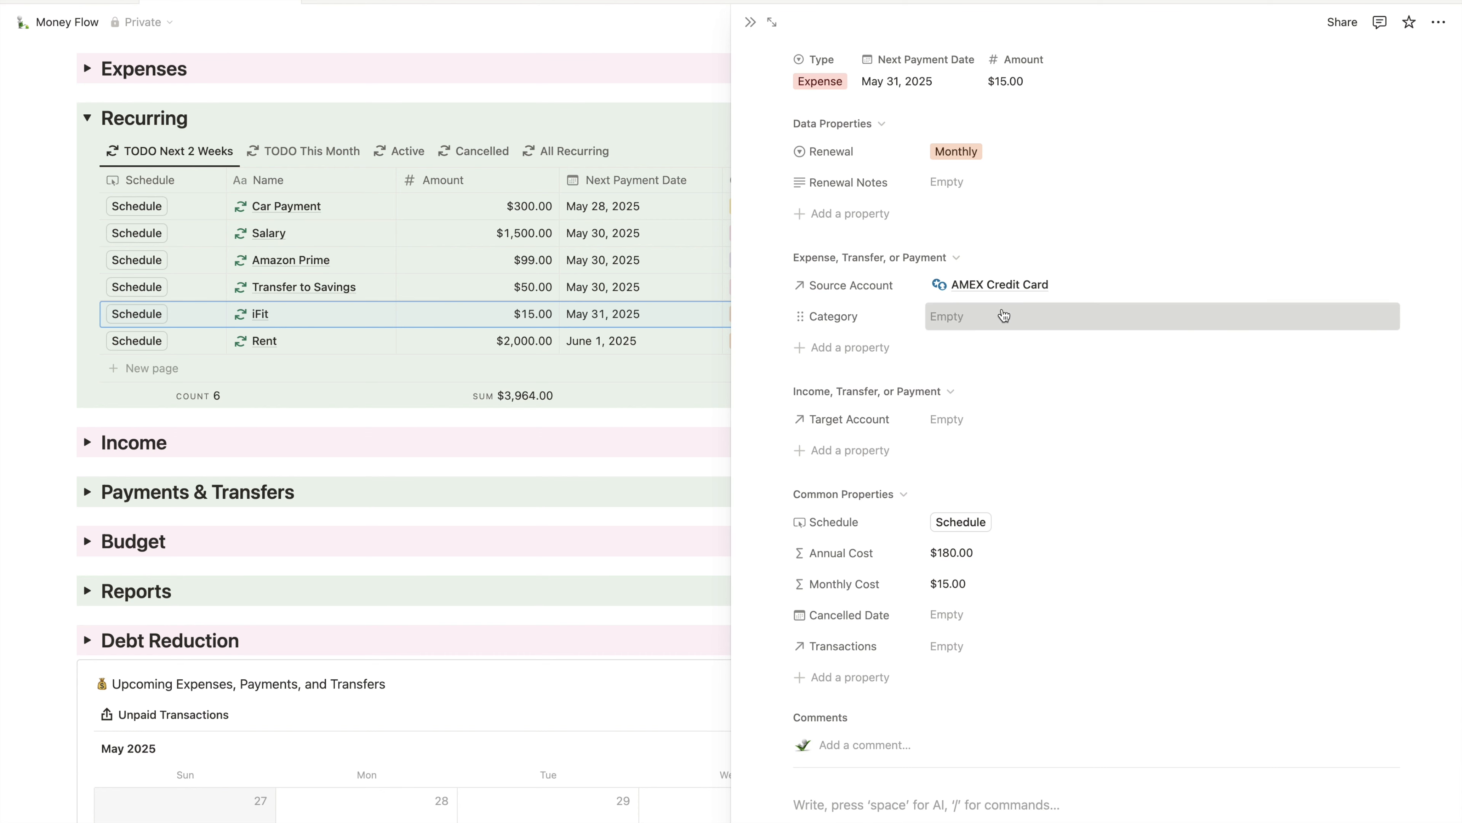
text(fitness)
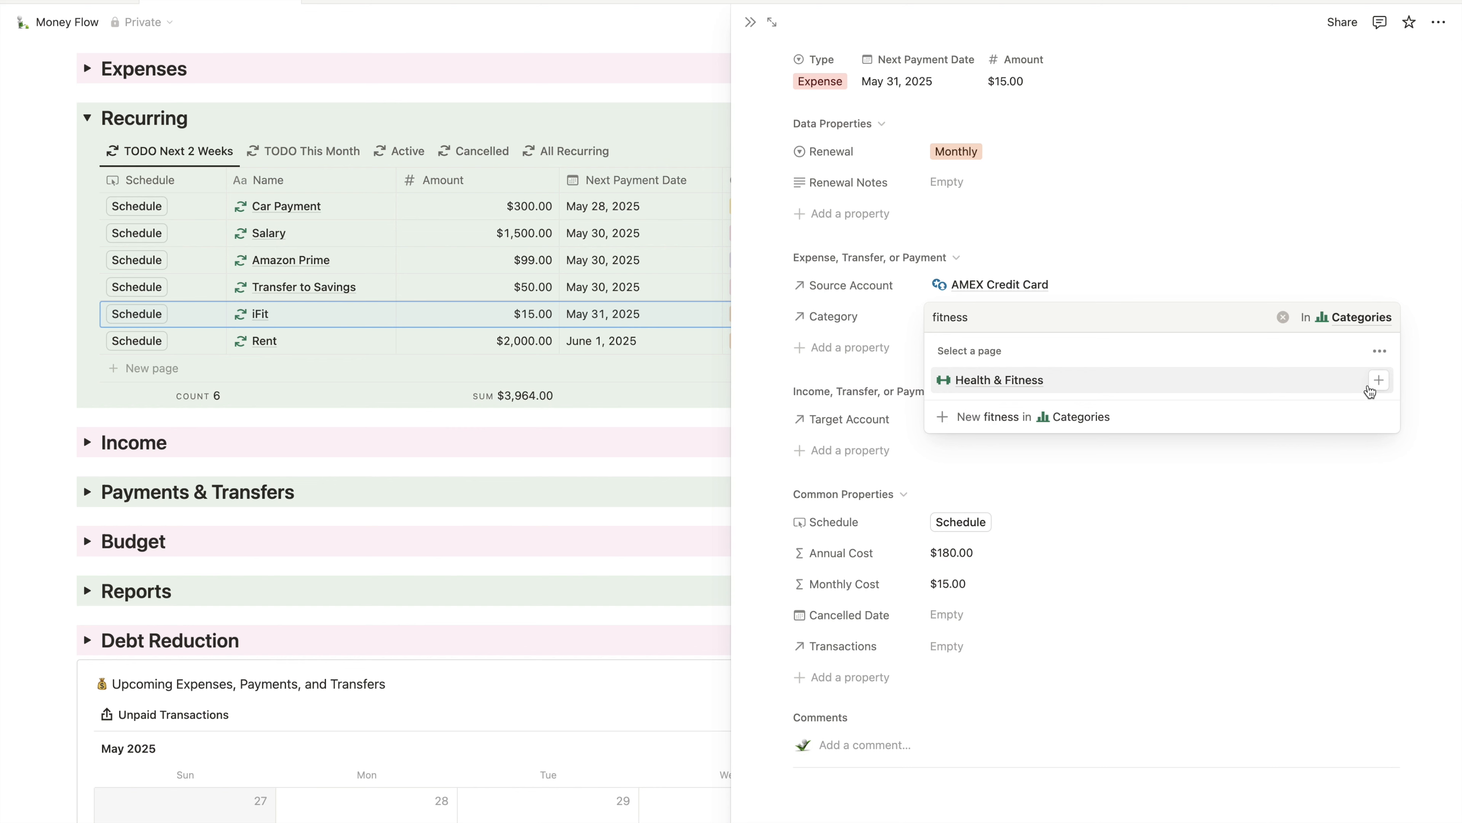
click(1383, 389)
click(1306, 211)
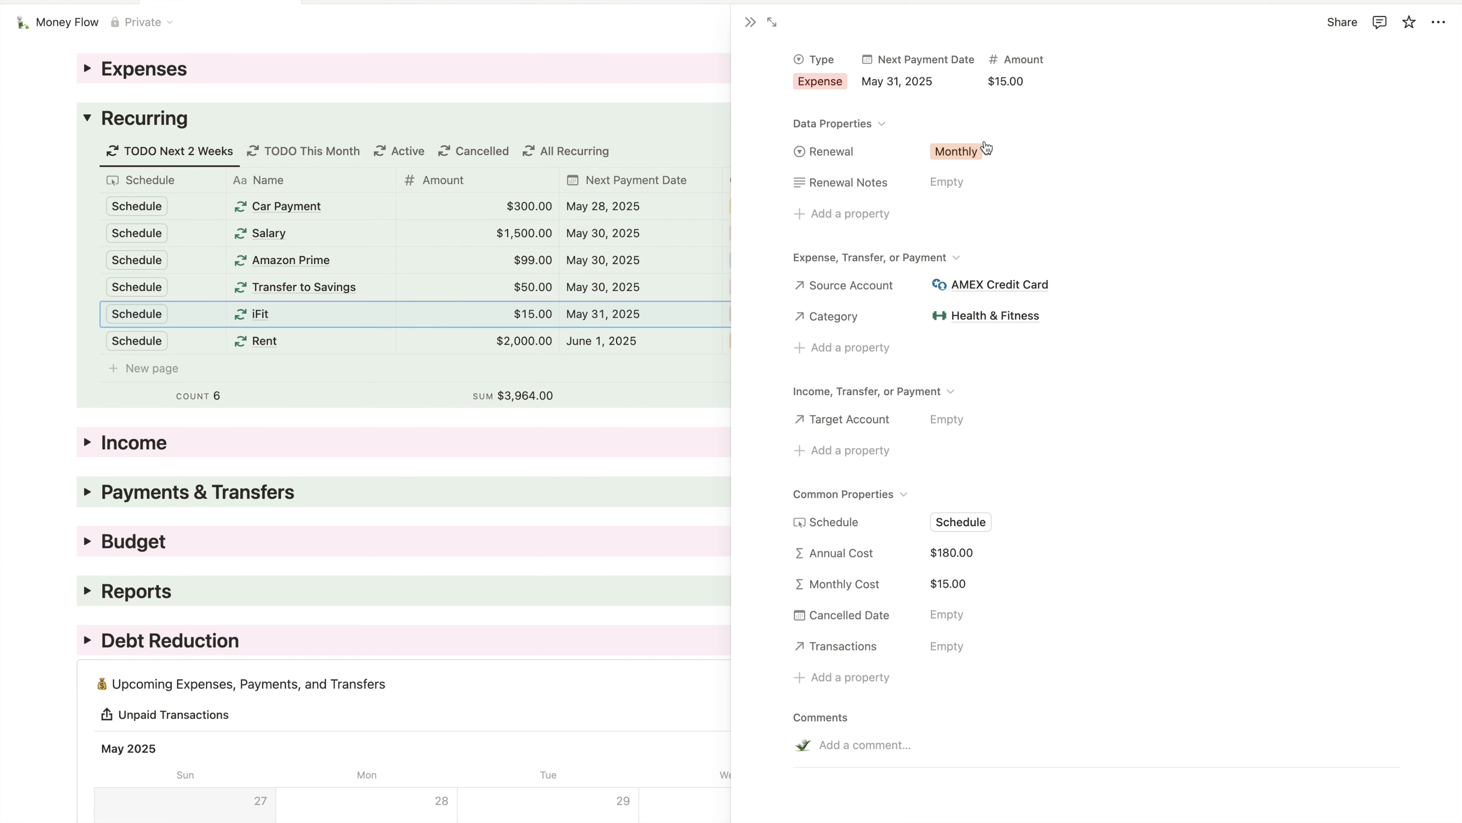
scroll(763, 50, up, 2)
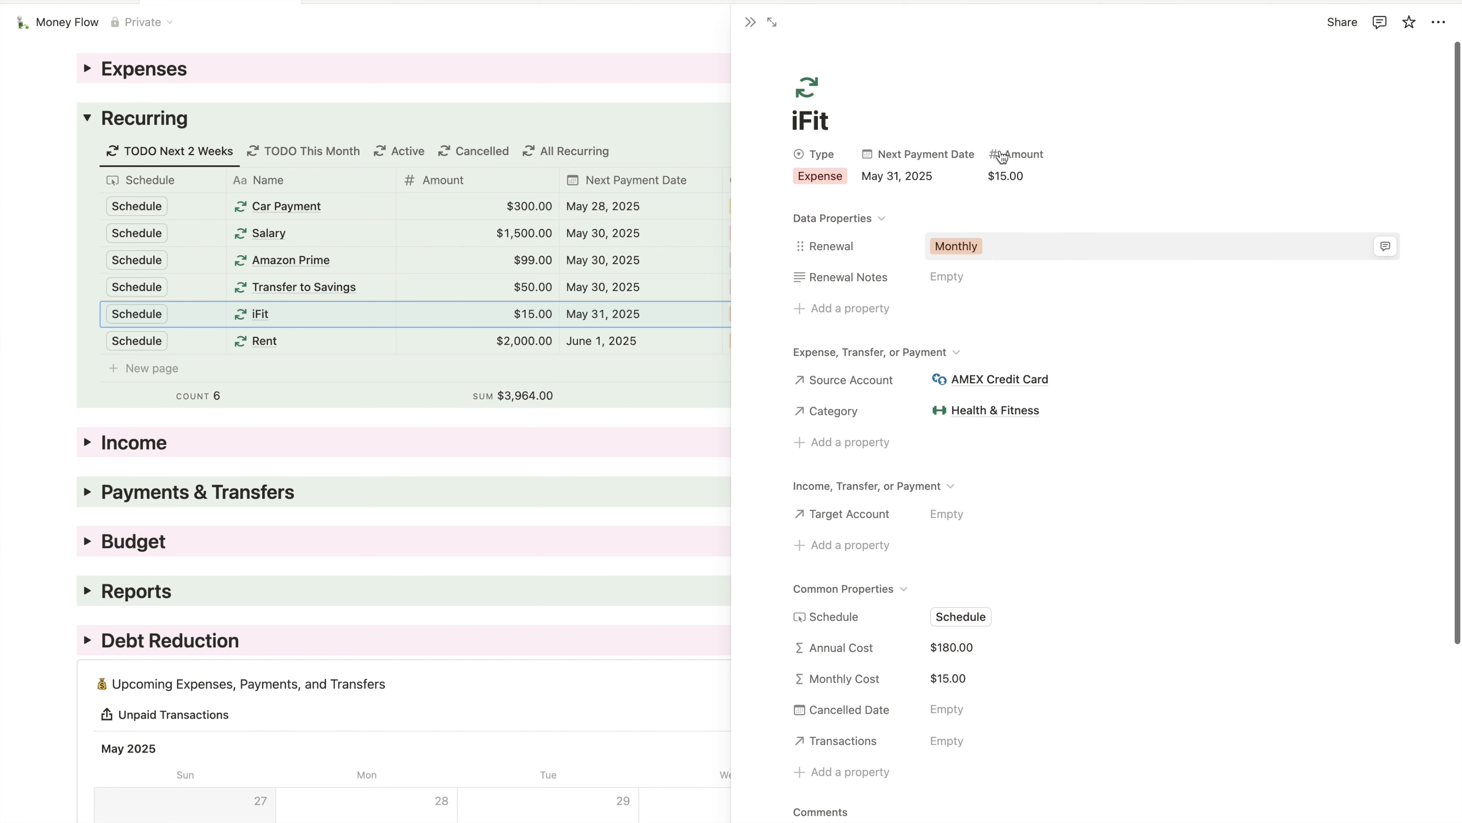
- Schedule the iFit payment into Expenses and open it from the This Month Table view
click(750, 22)
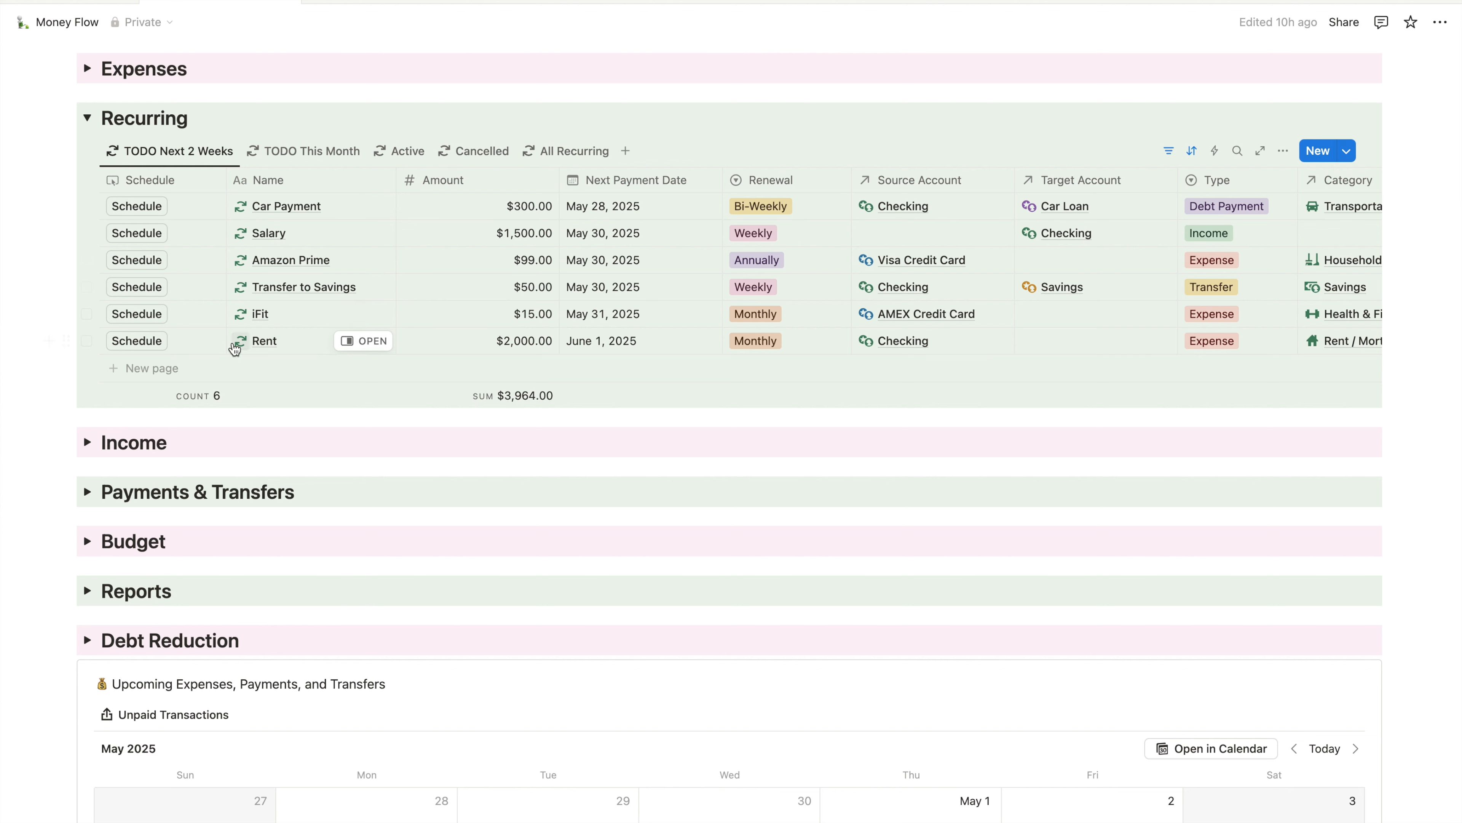
click(136, 314)
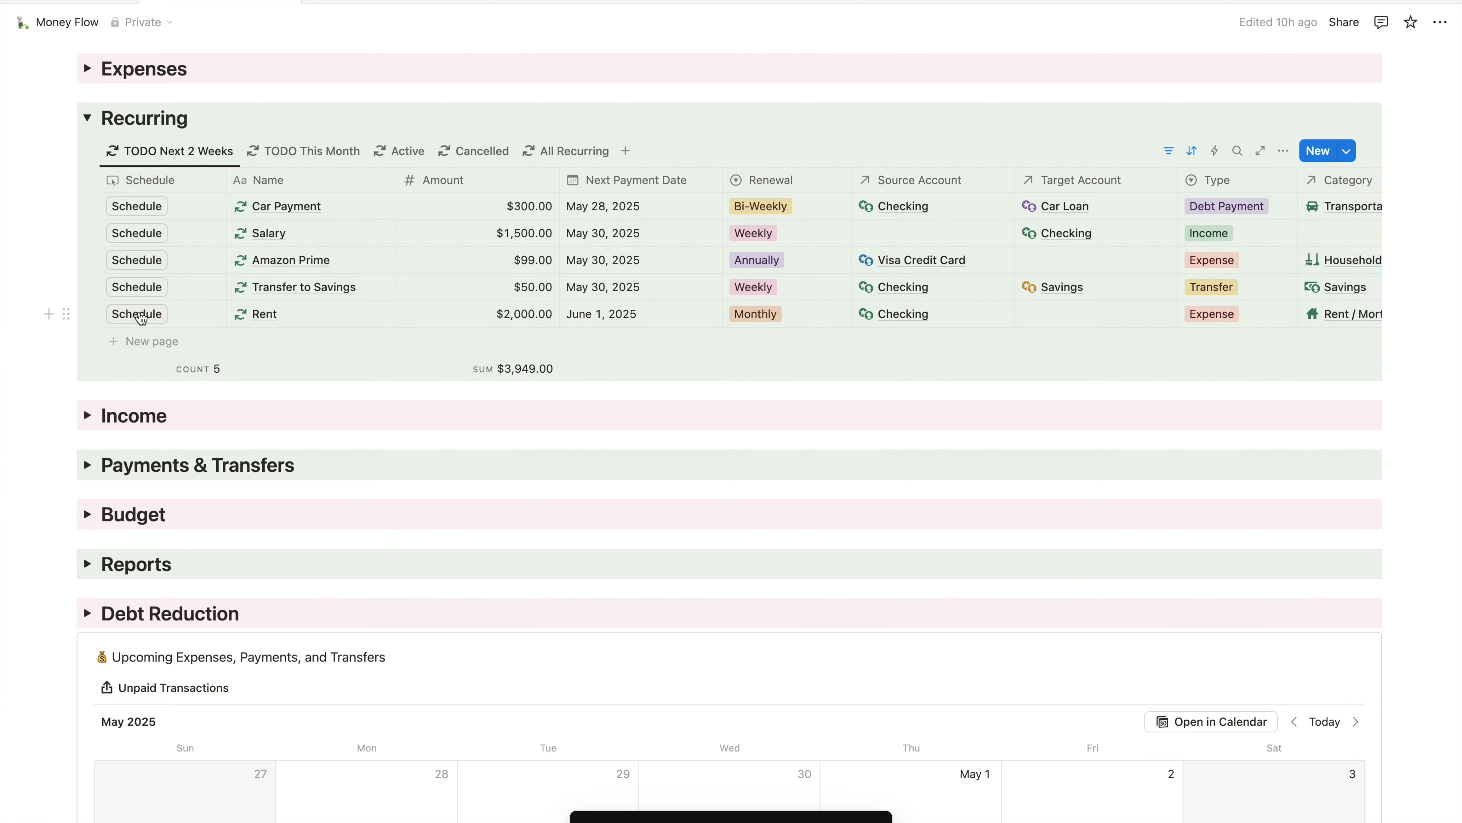
click(88, 69)
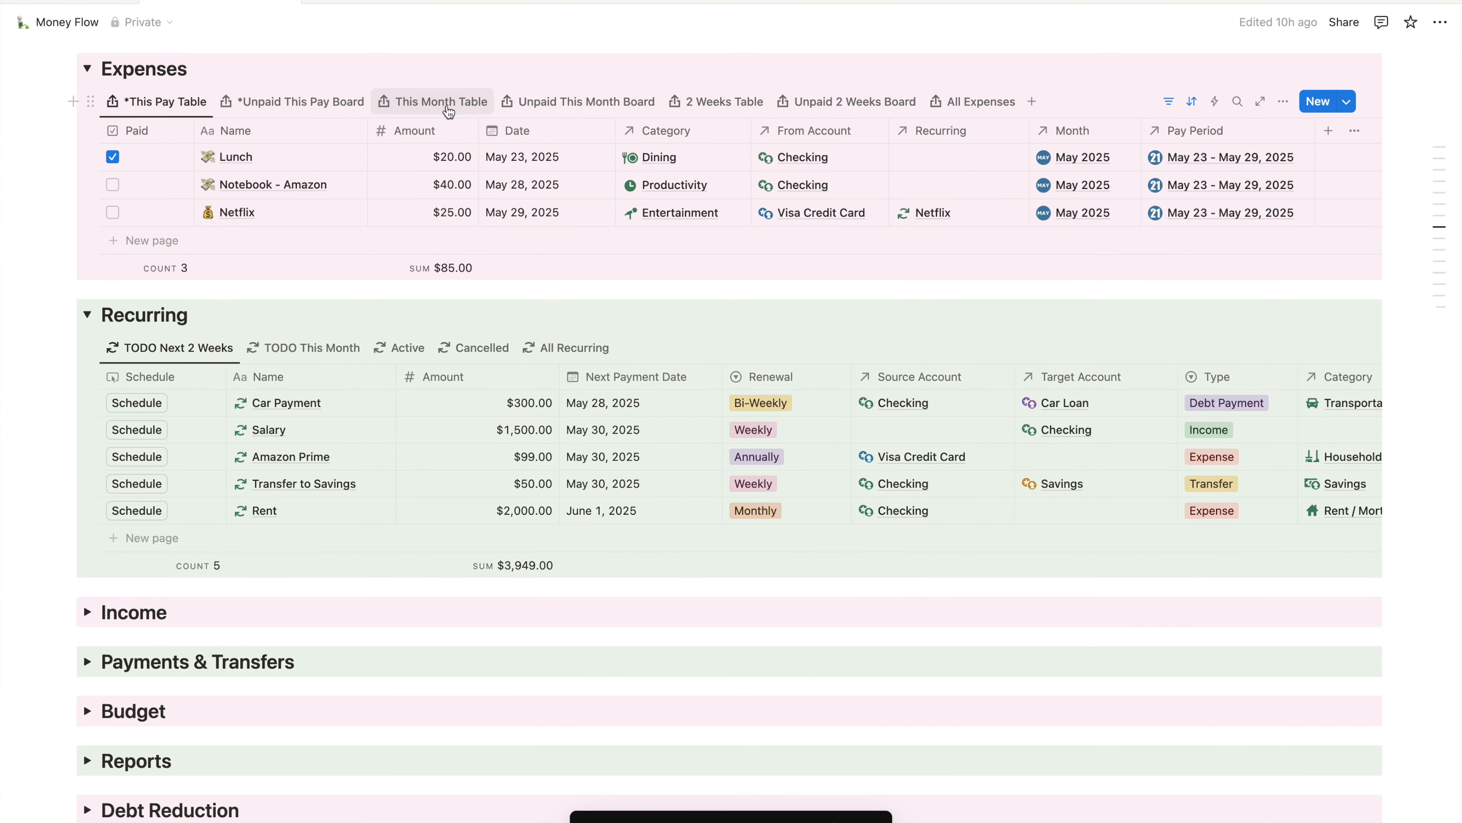
click(429, 102)
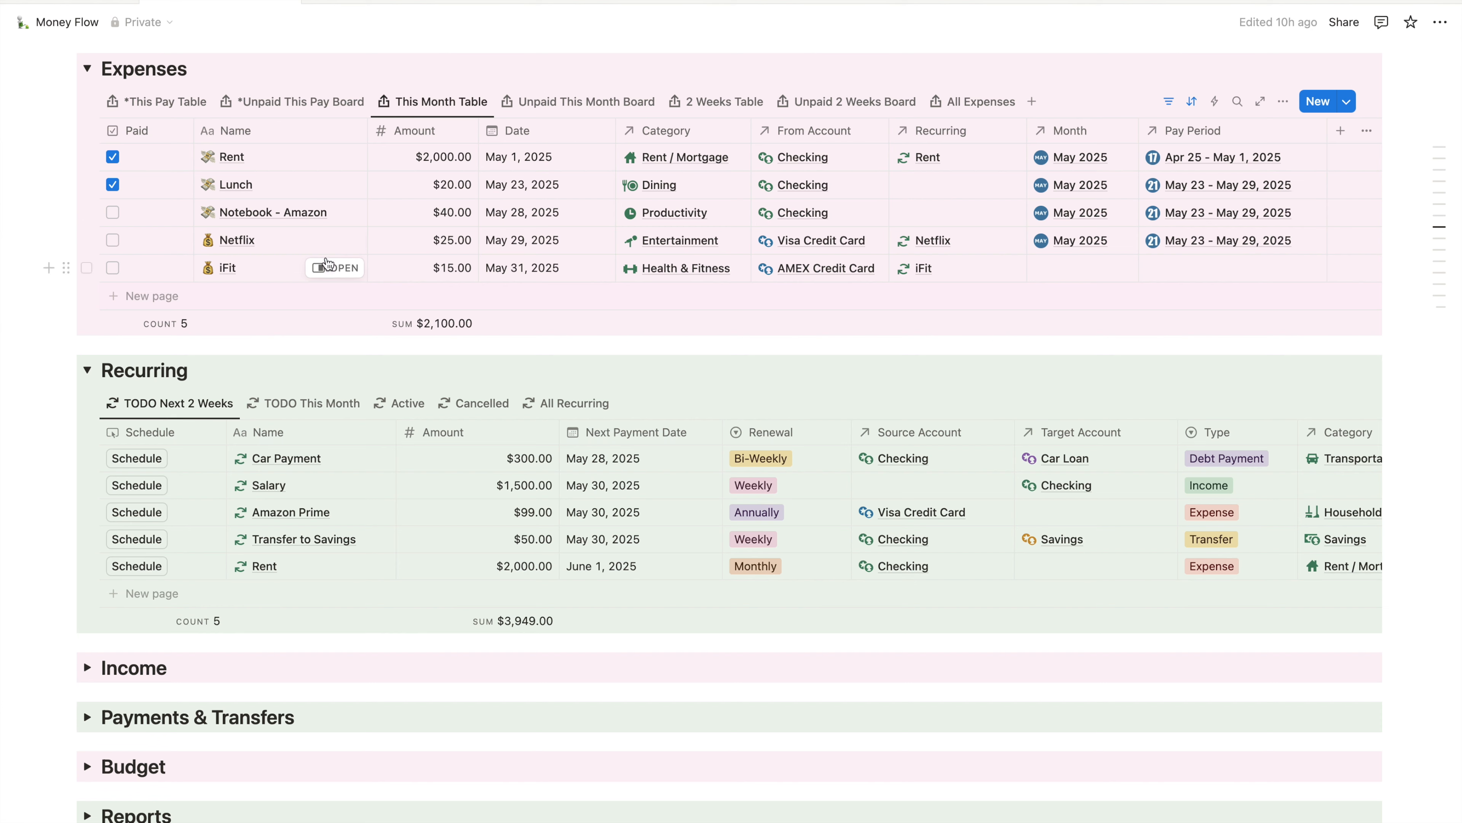
click(337, 267)
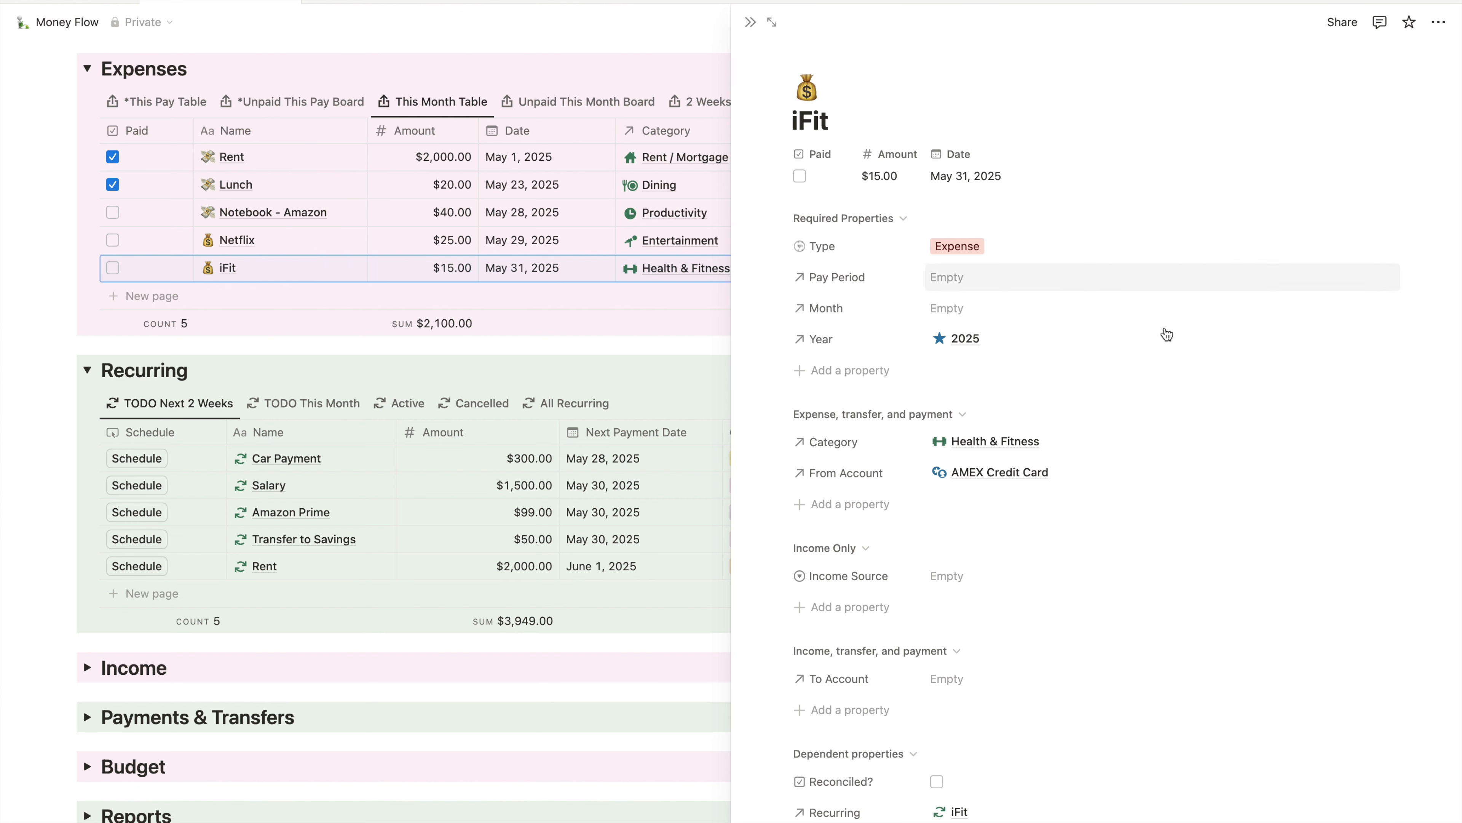
- Give the iFit expense Month May 2025 and Pay Period May 30 - Jun 5, 2025
click(1027, 311)
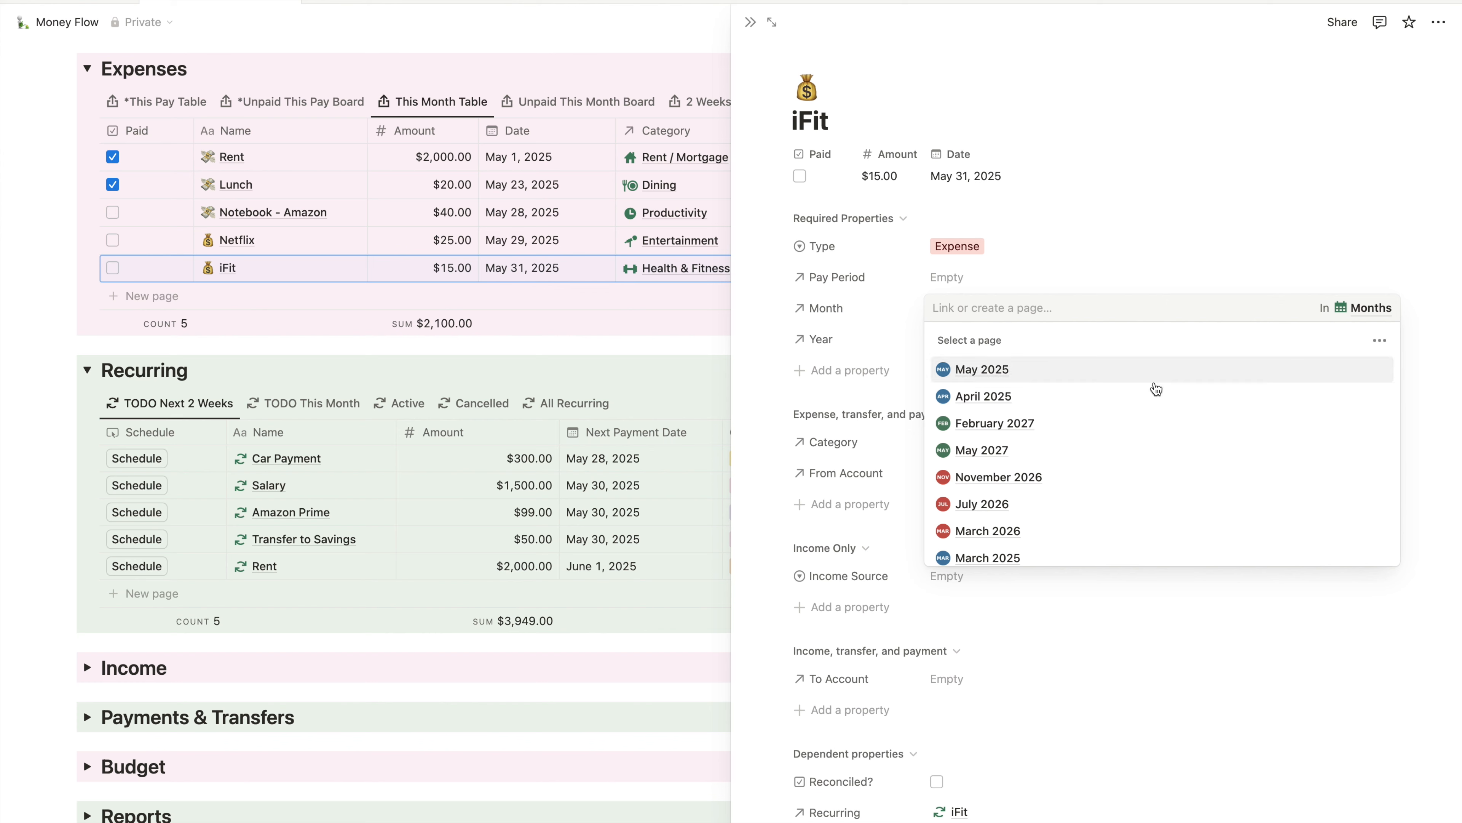
click(1071, 374)
click(1029, 278)
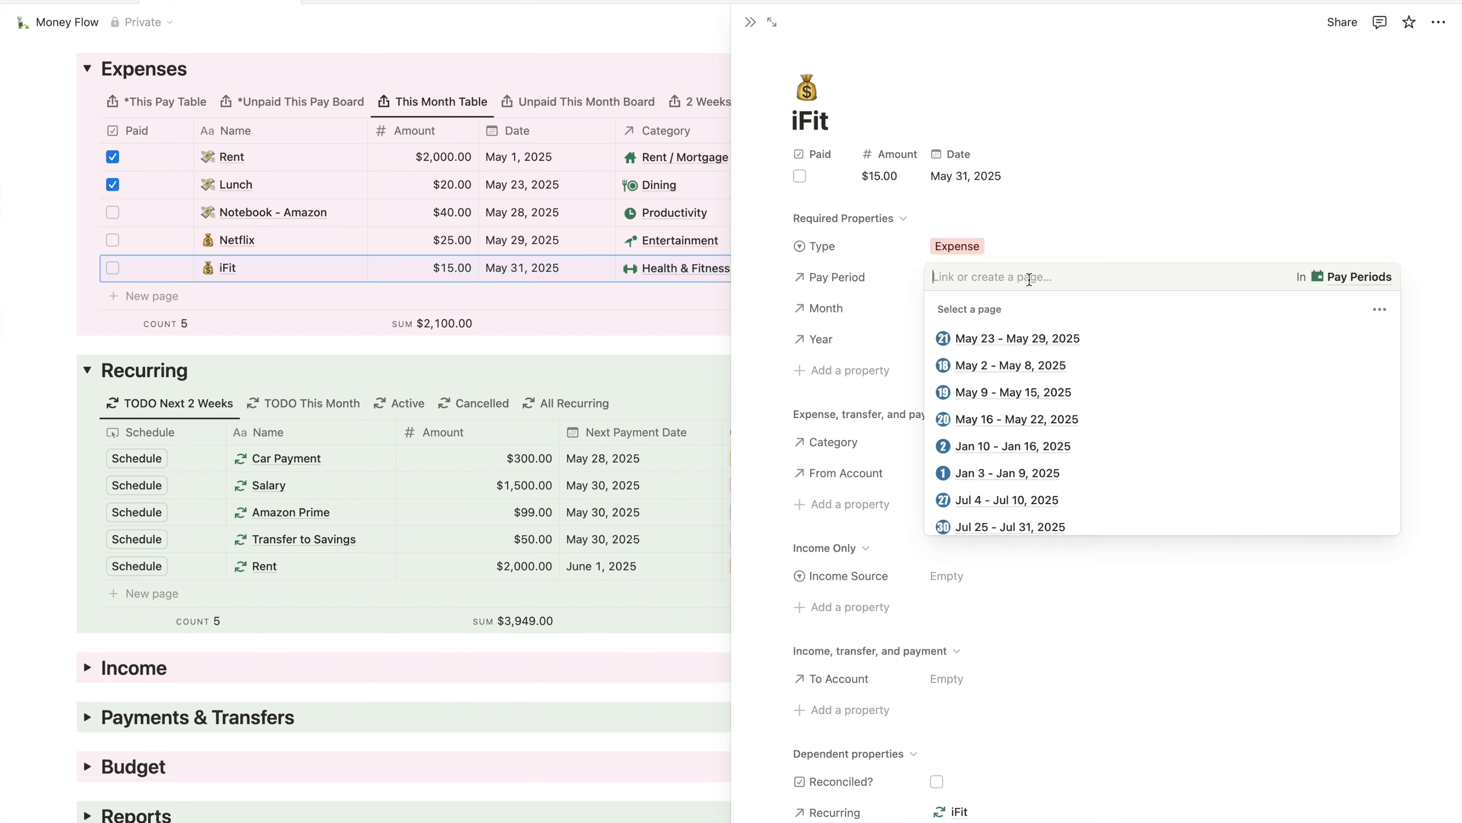
text(may 30)
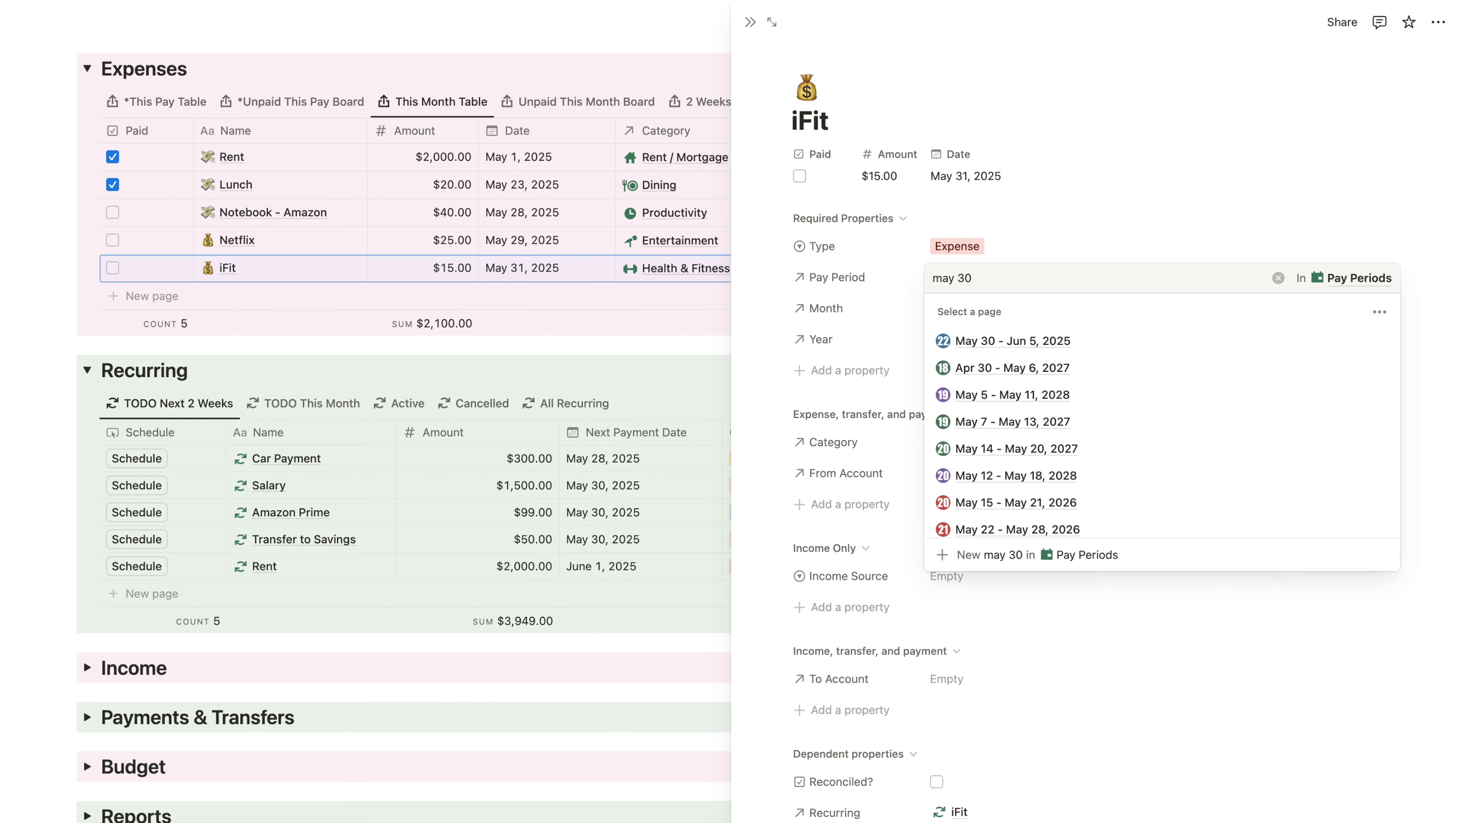
click(1101, 341)
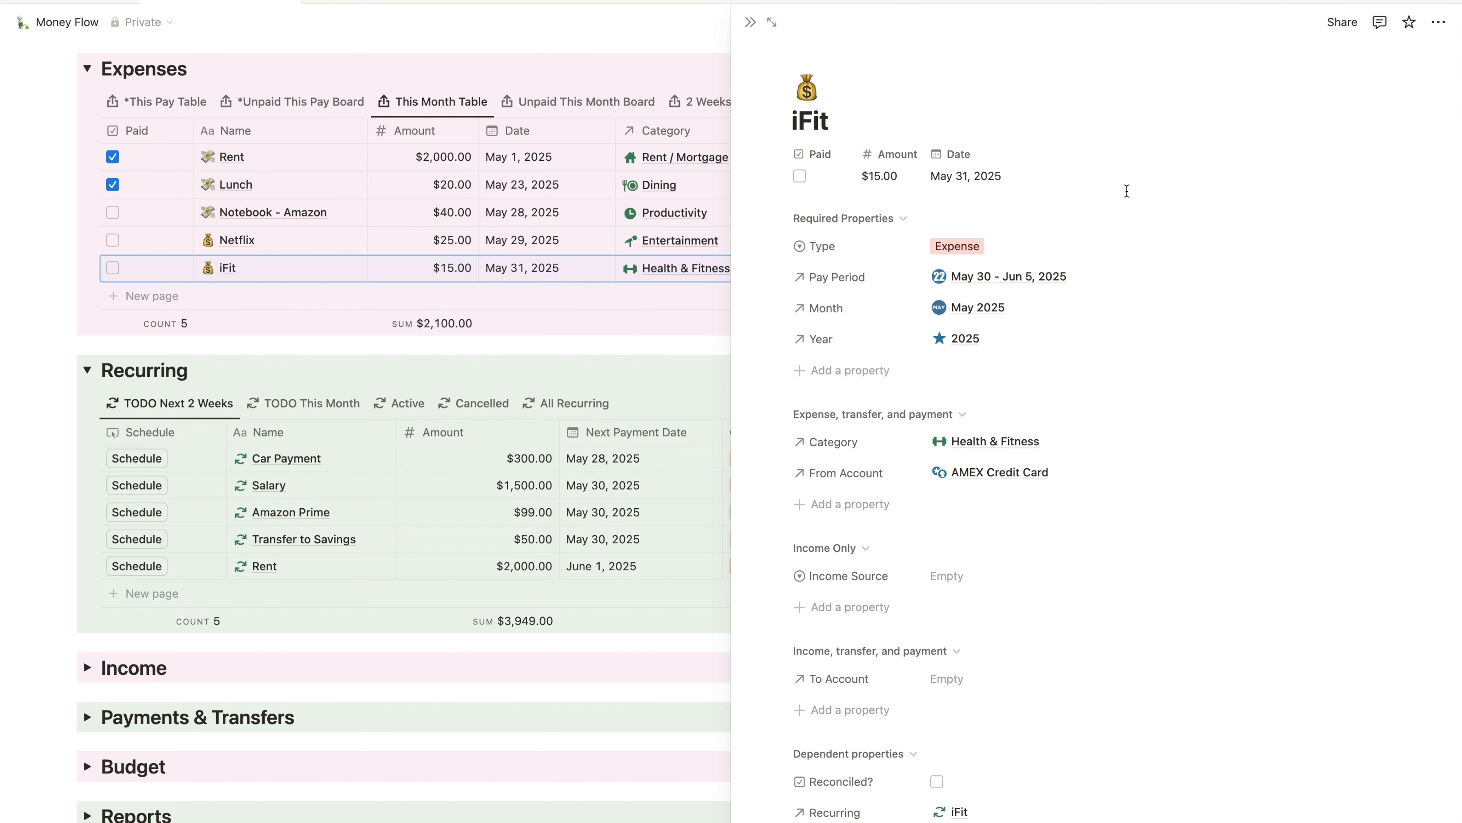
click(750, 22)
scroll(500, 392, up, 1)
click(416, 455)
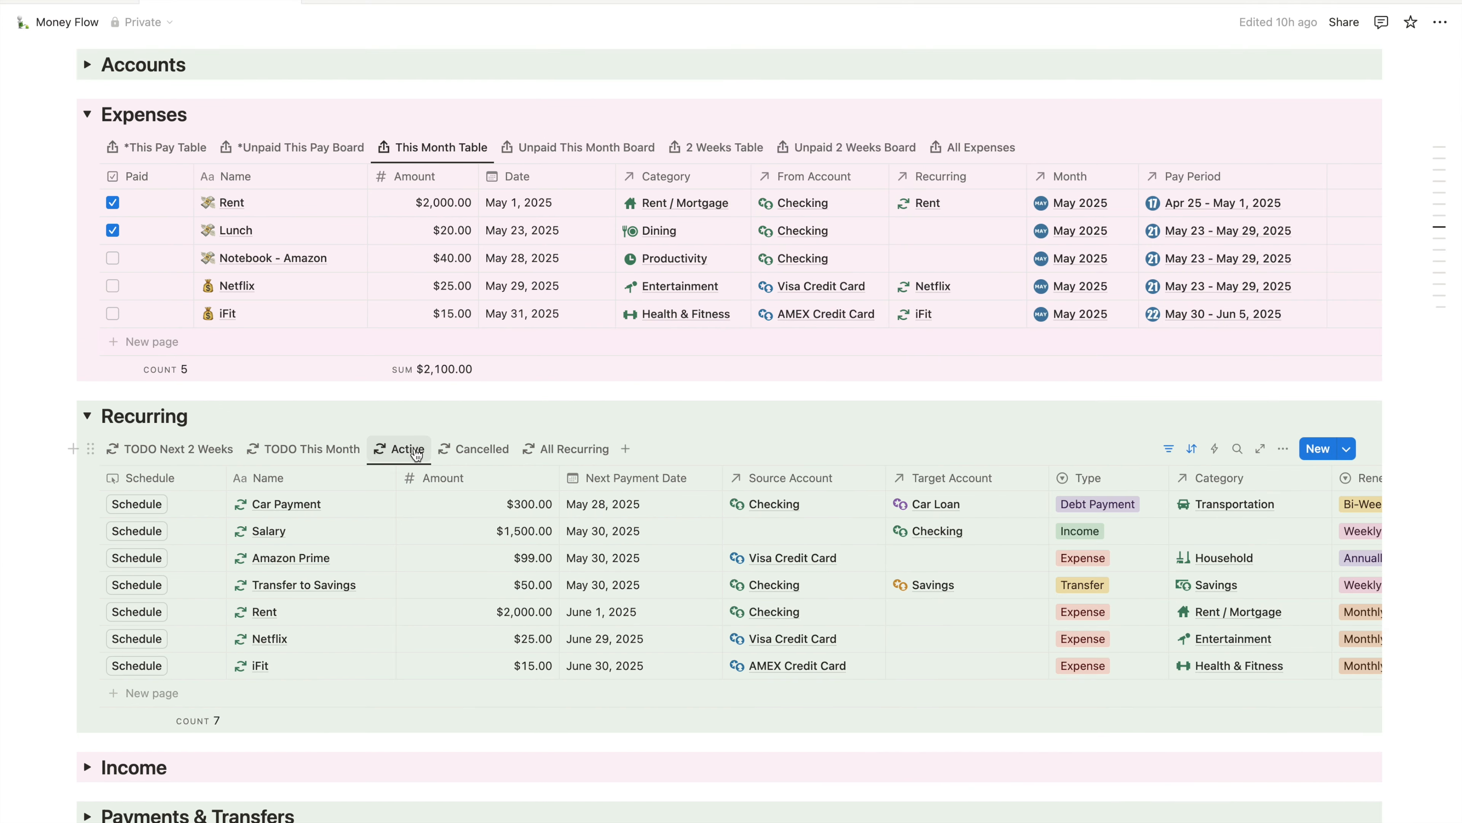
click(483, 452)
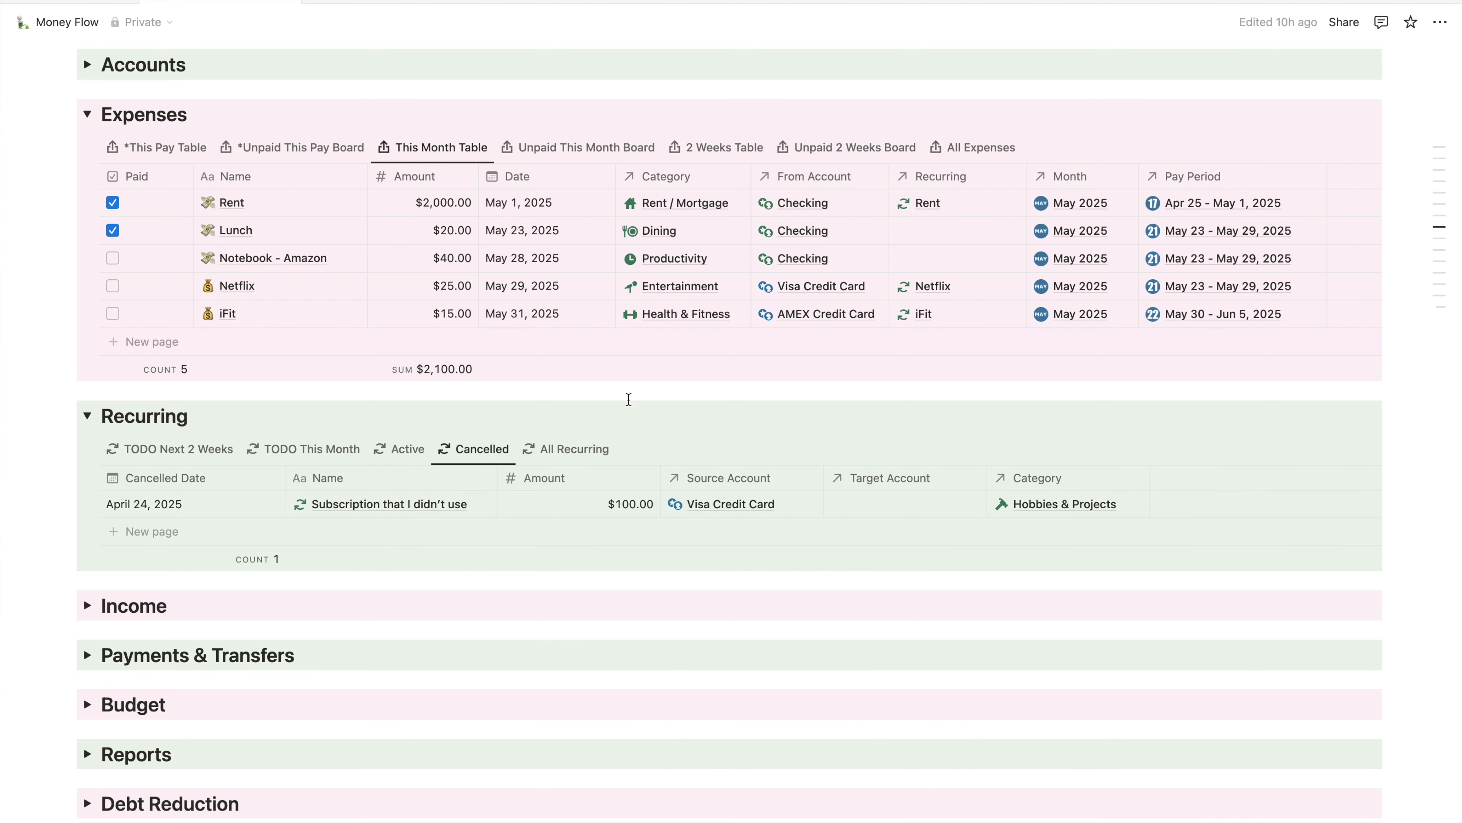
click(579, 456)
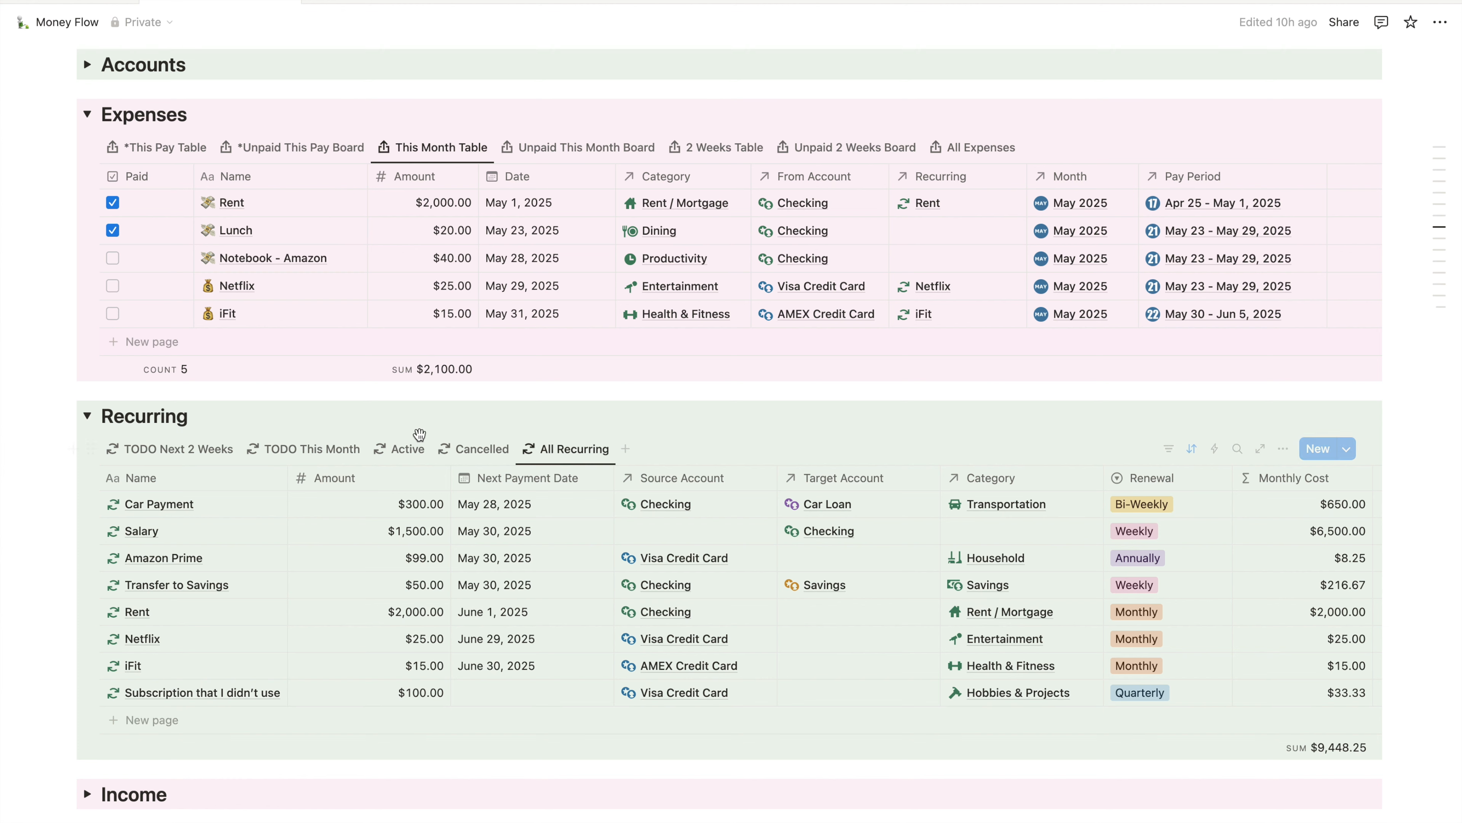
click(410, 454)
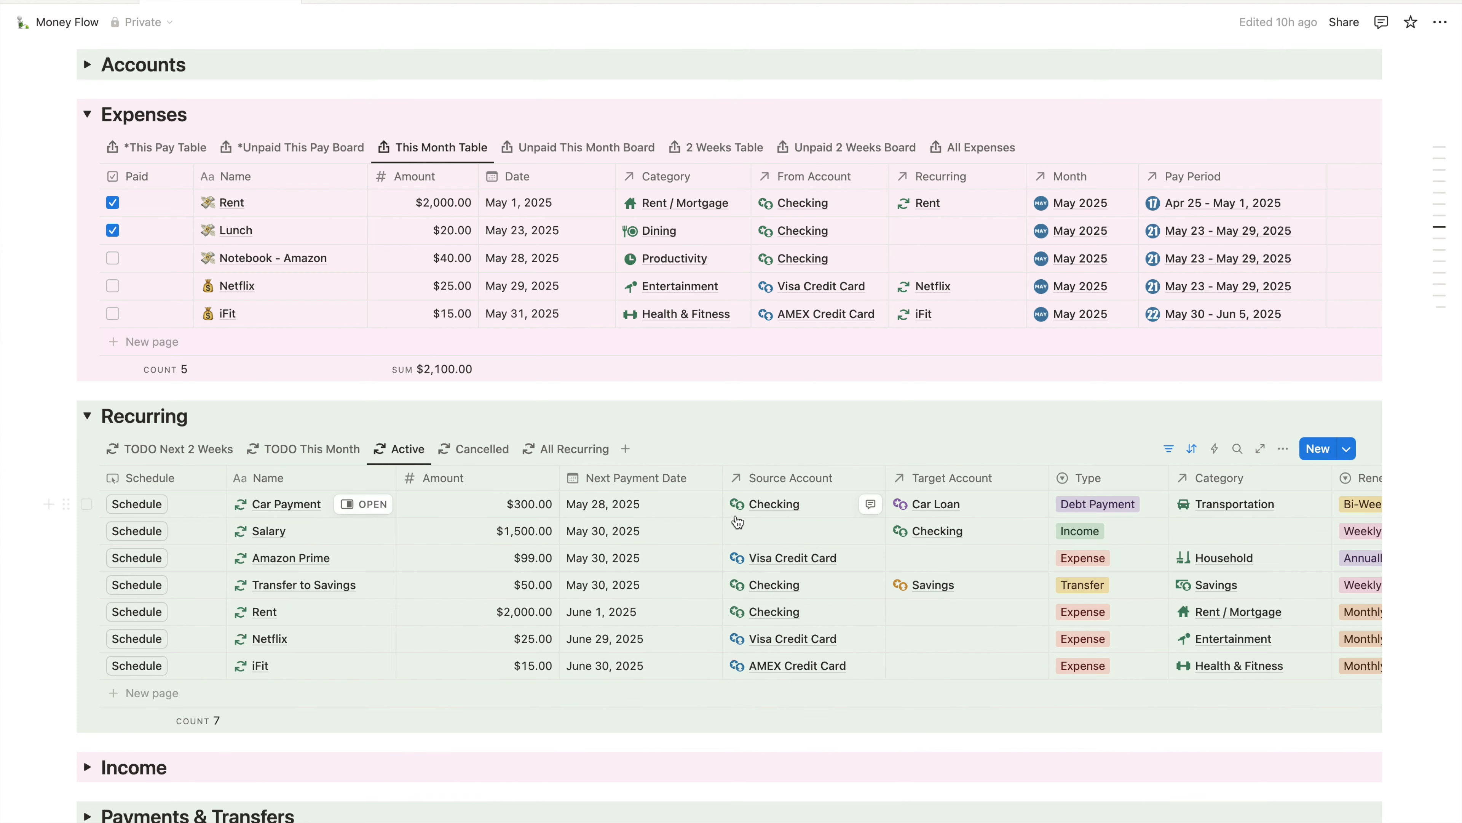
scroll(738, 521, right, 8)
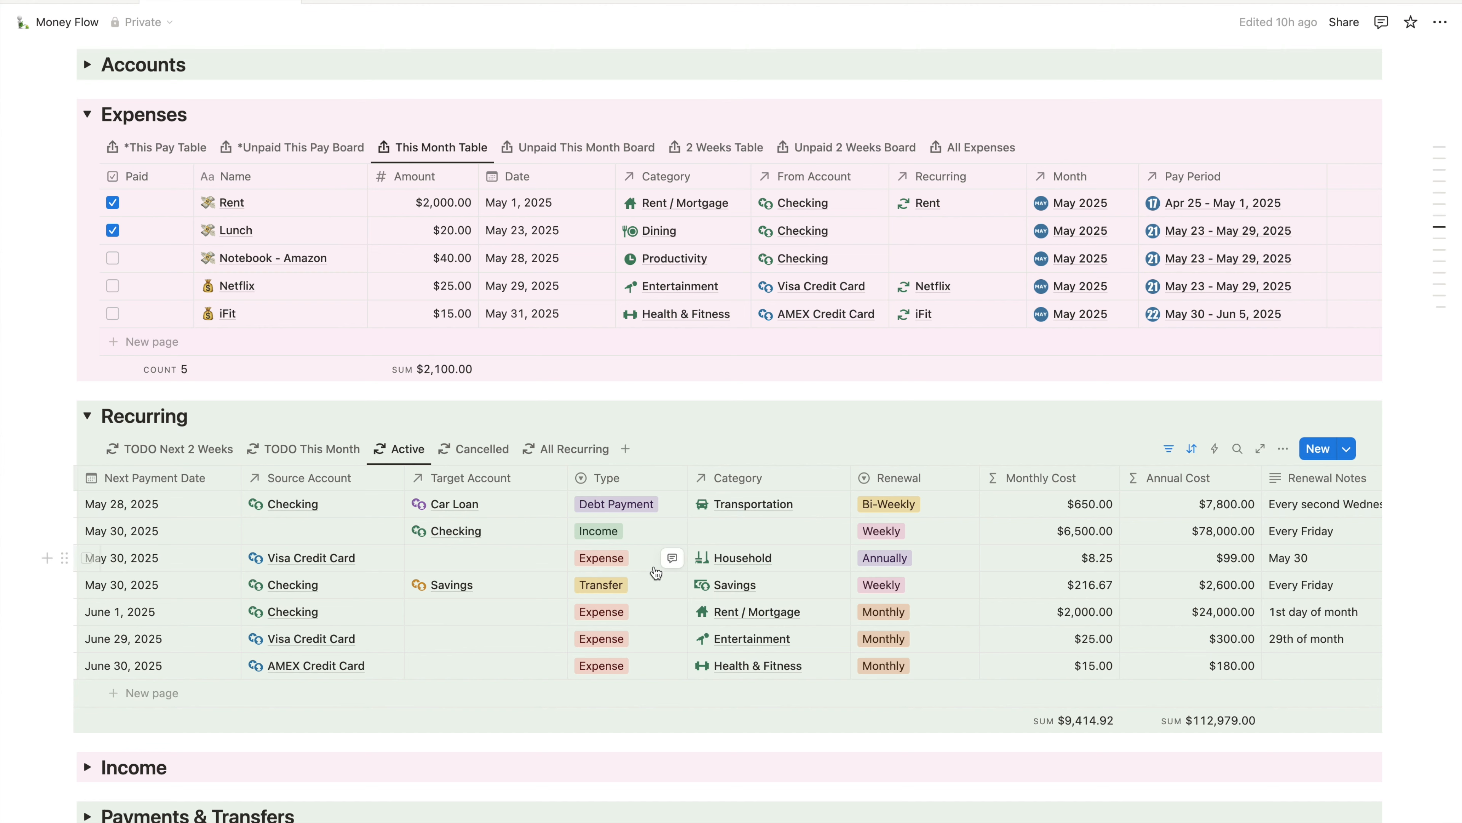
scroll(669, 557, left, 5)
click(365, 667)
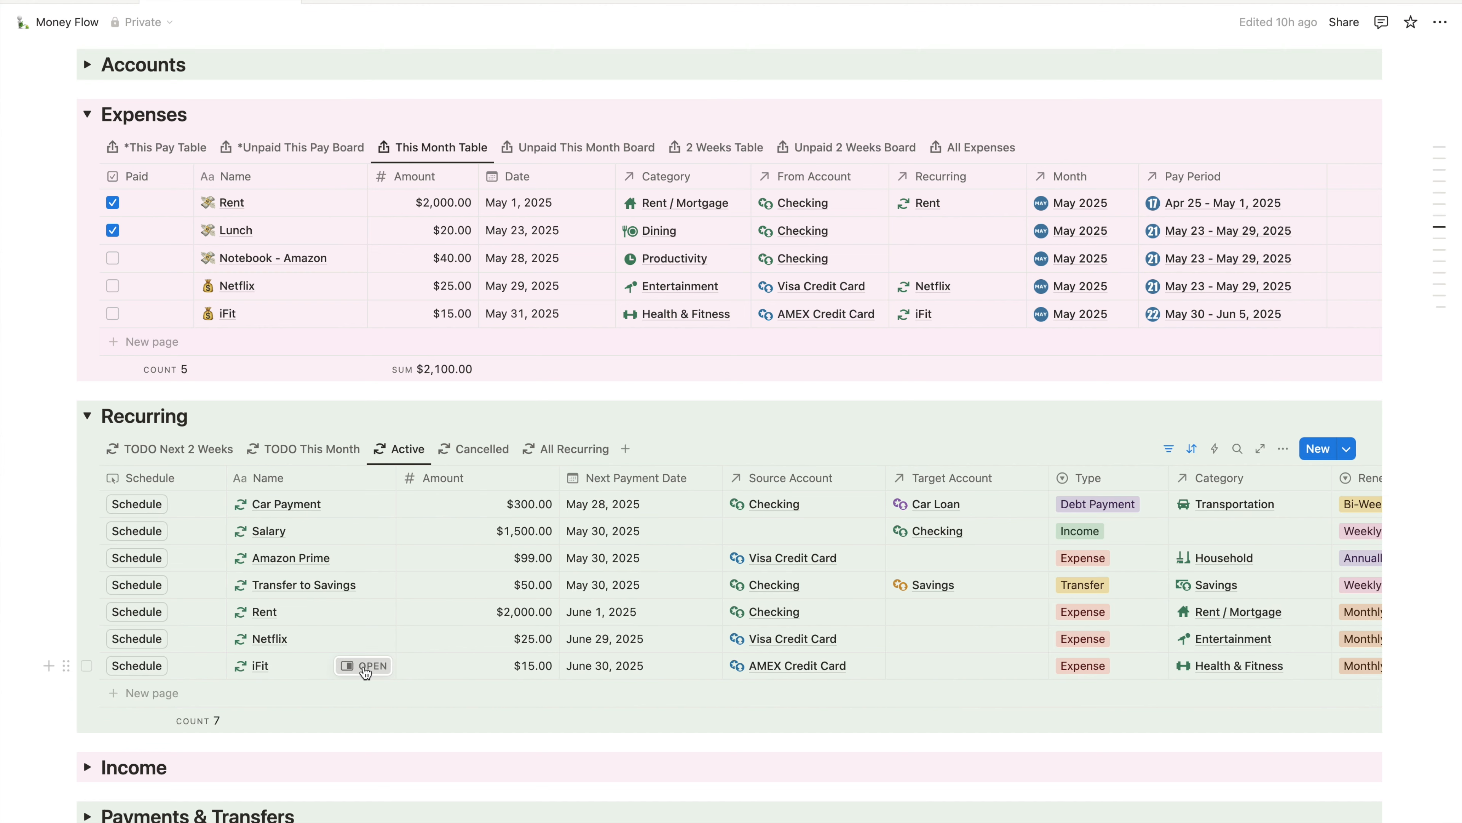
- Set iFit's Cancelled Date to May 31, 2025 and view the Cancelled recurring list
click(962, 714)
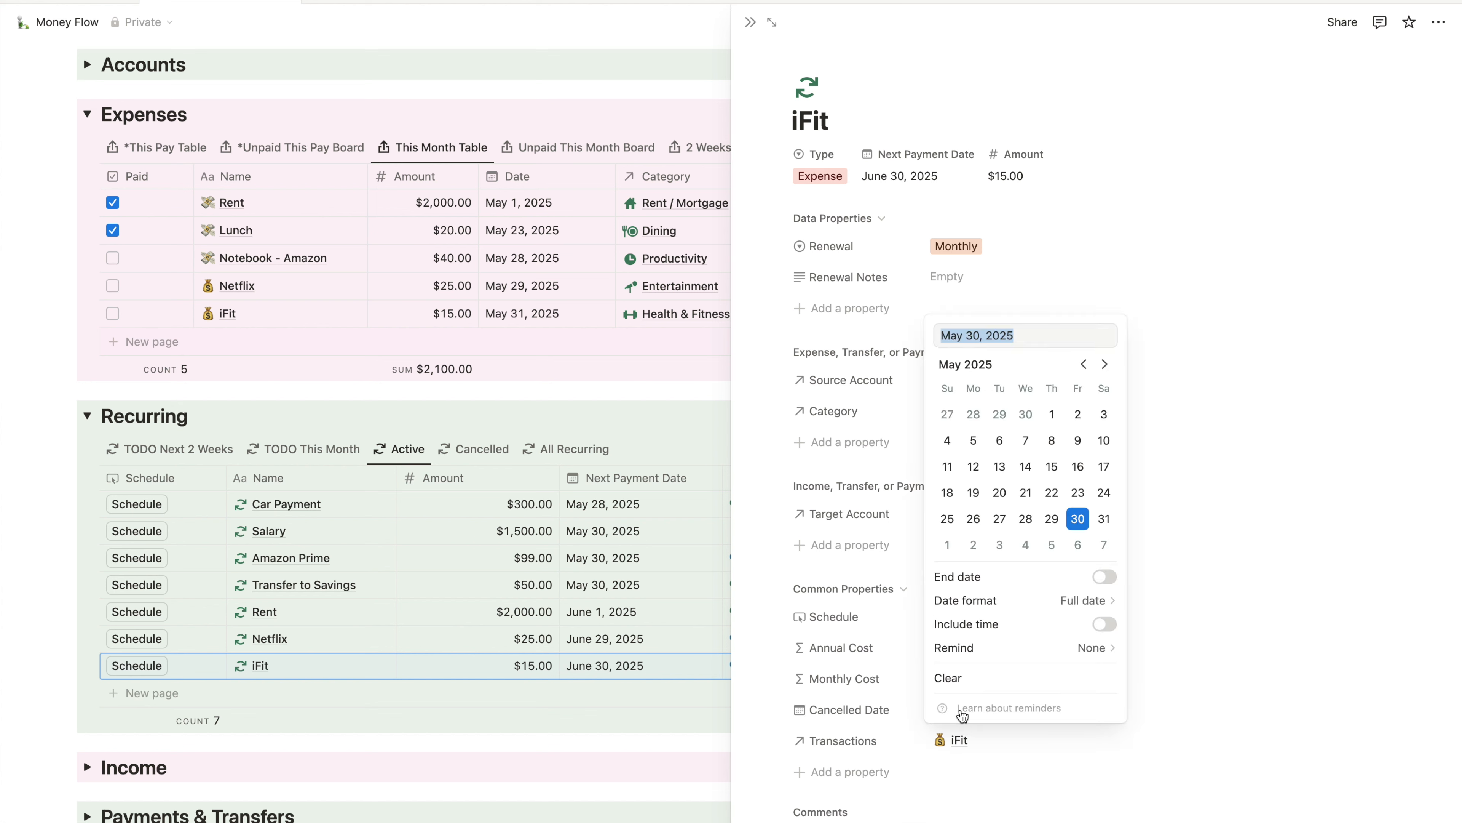
click(1104, 519)
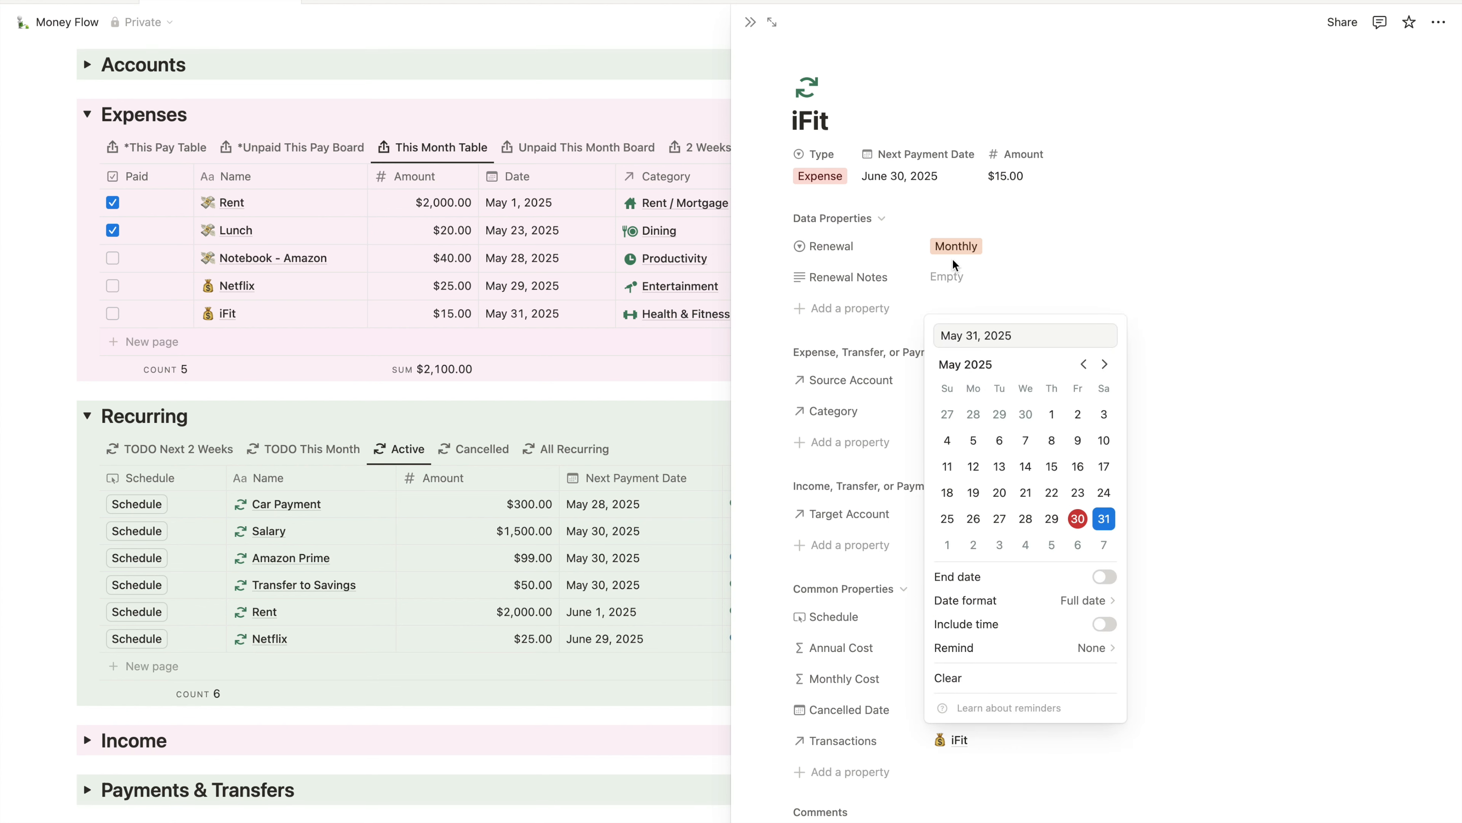
click(751, 23)
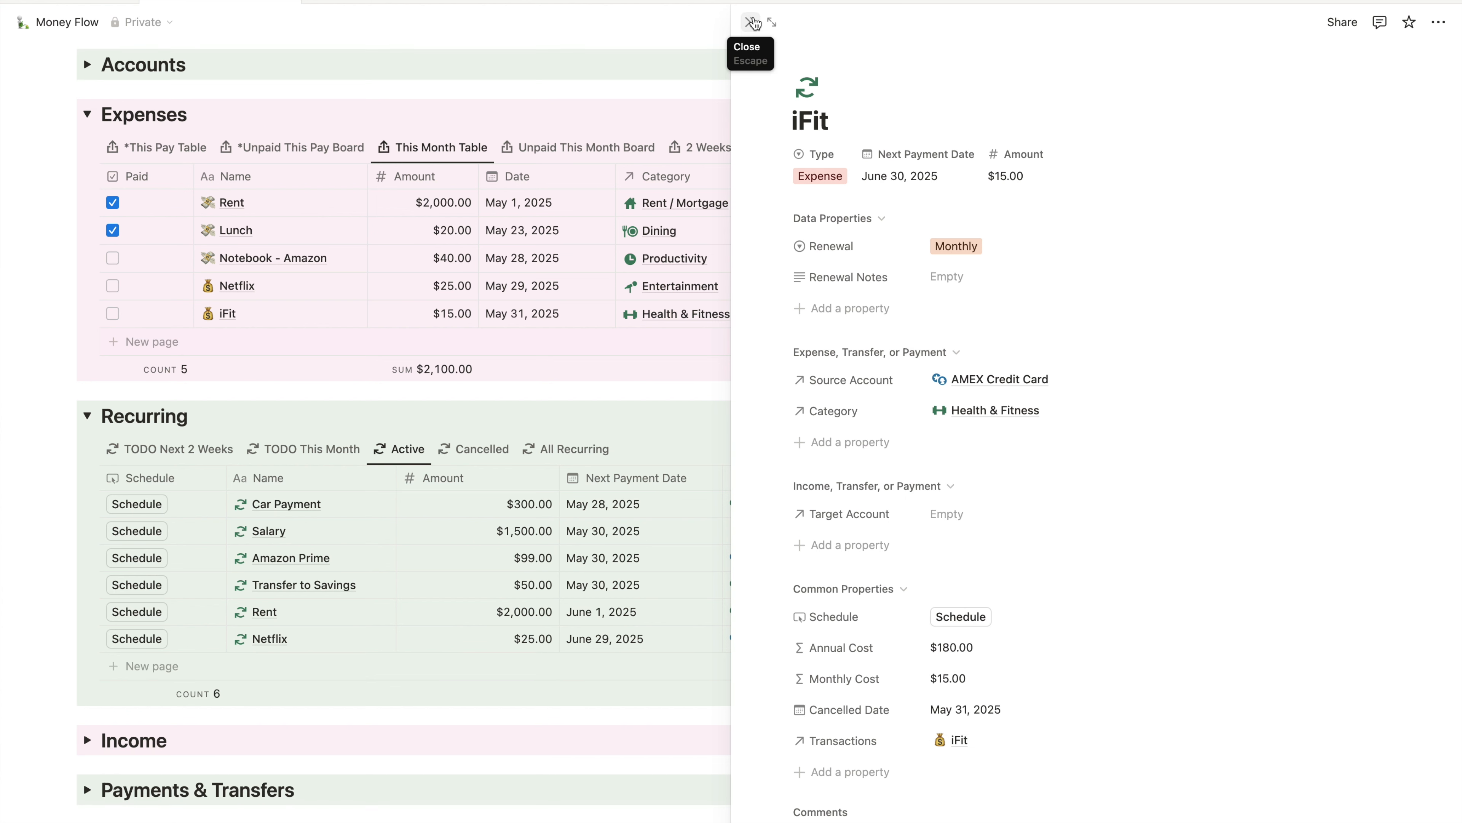
click(752, 23)
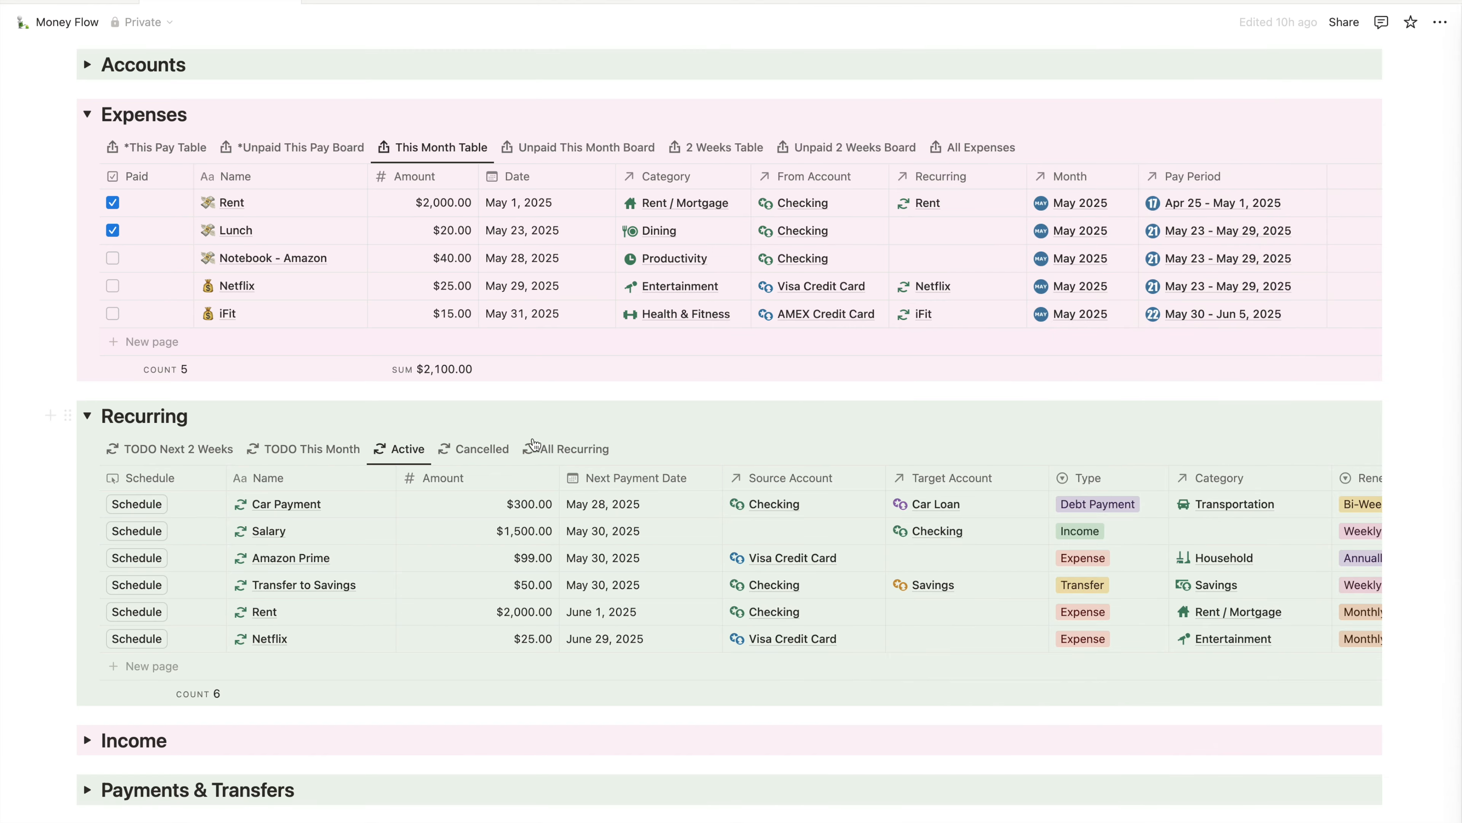
click(486, 454)
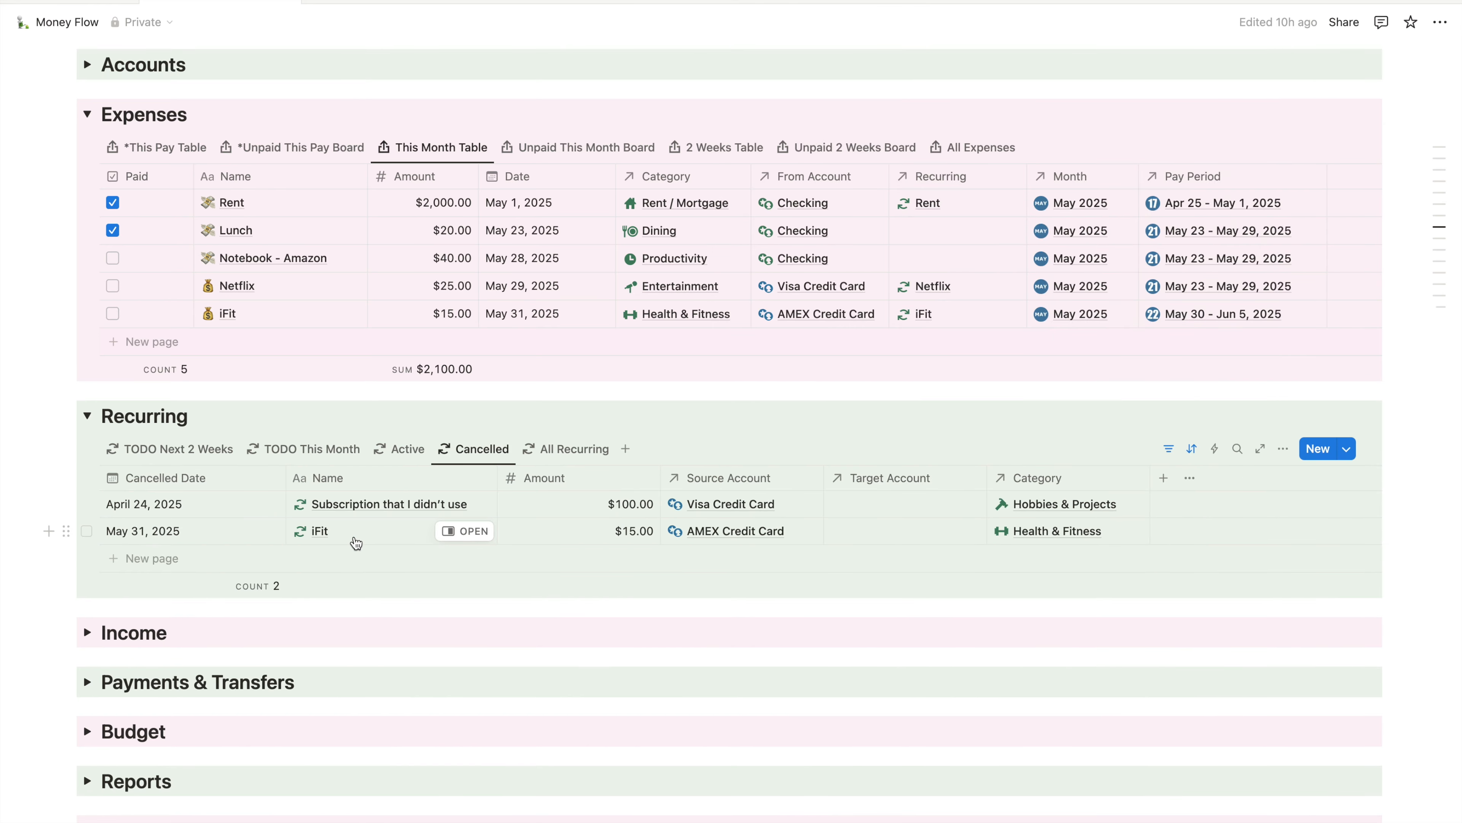